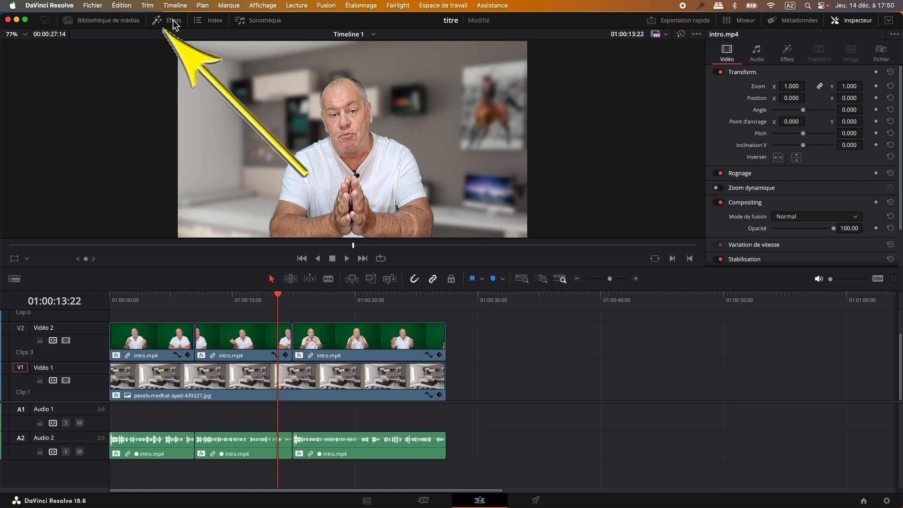
Show the title effects in the effects library and collapse the Titres and Titres Fusion groups
{"action": "left_click", "coordinate": [173, 22]}
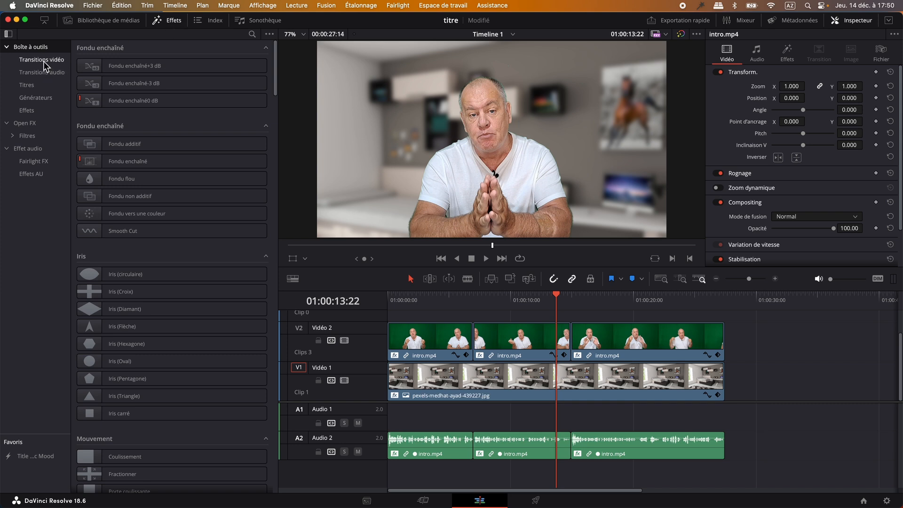
{"action": "left_click", "coordinate": [26, 85]}
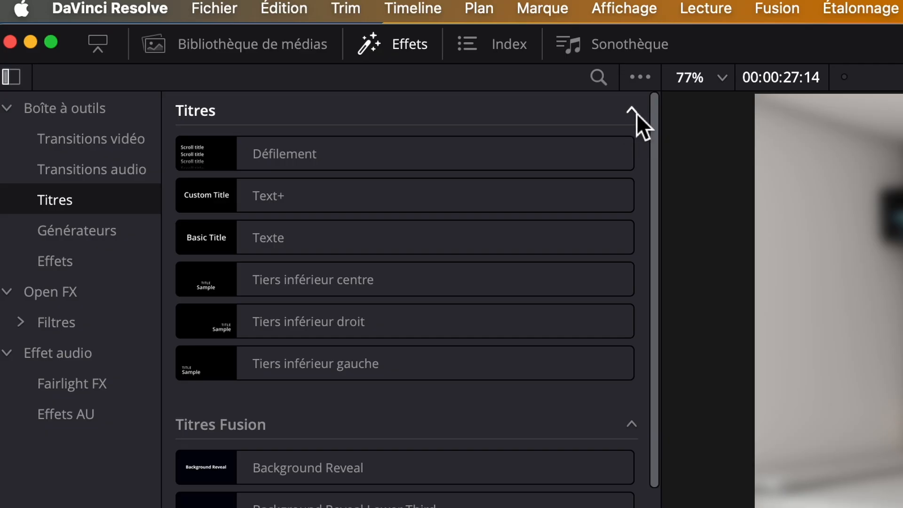
{"action": "left_click", "coordinate": [632, 115]}
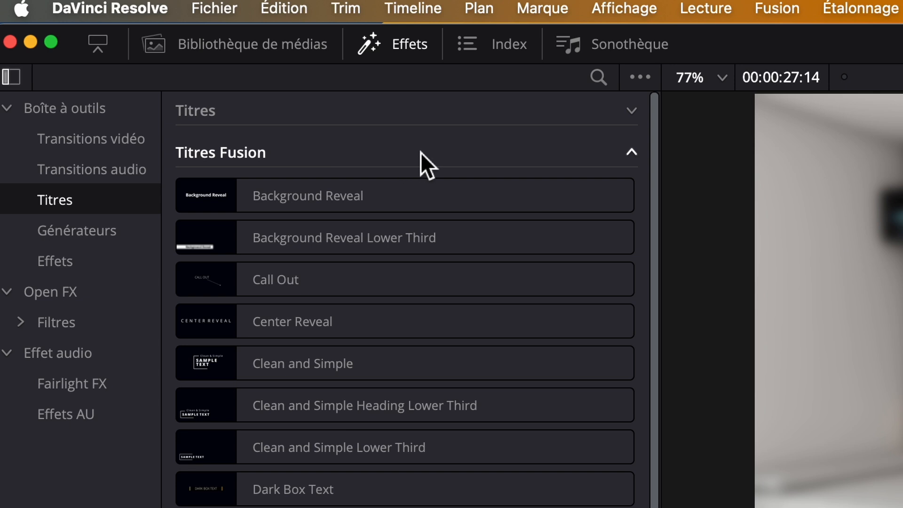
{"action": "left_click", "coordinate": [634, 154]}
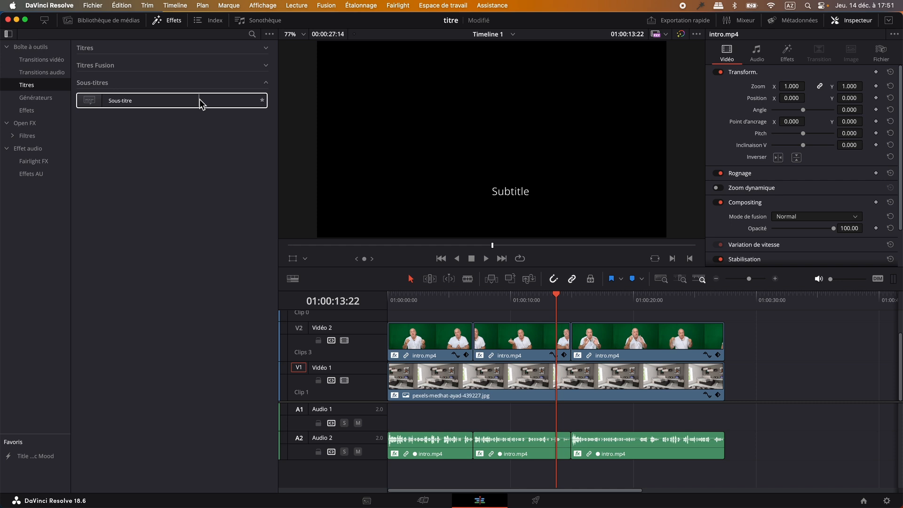
Try to create subtitles from the timeline's audio and decline the Studio upgrade offer
{"action": "left_click", "coordinate": [177, 6]}
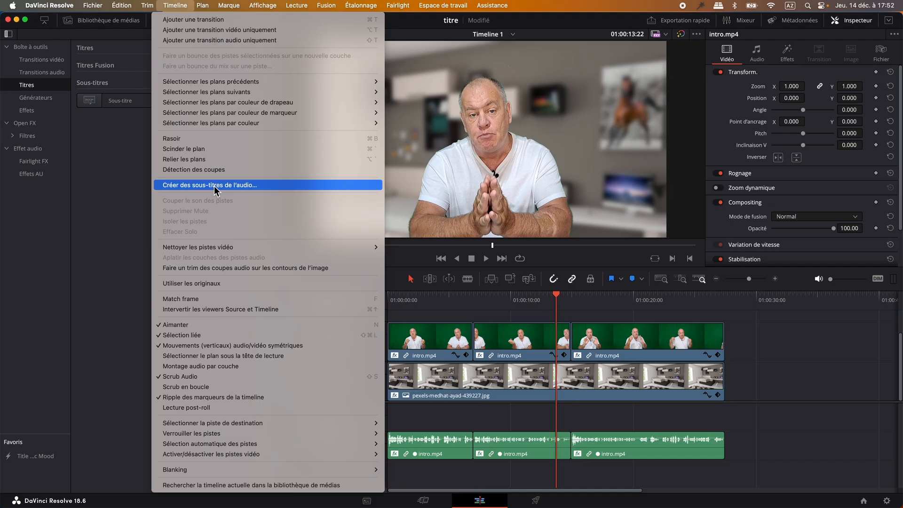
{"action": "left_click", "coordinate": [214, 185]}
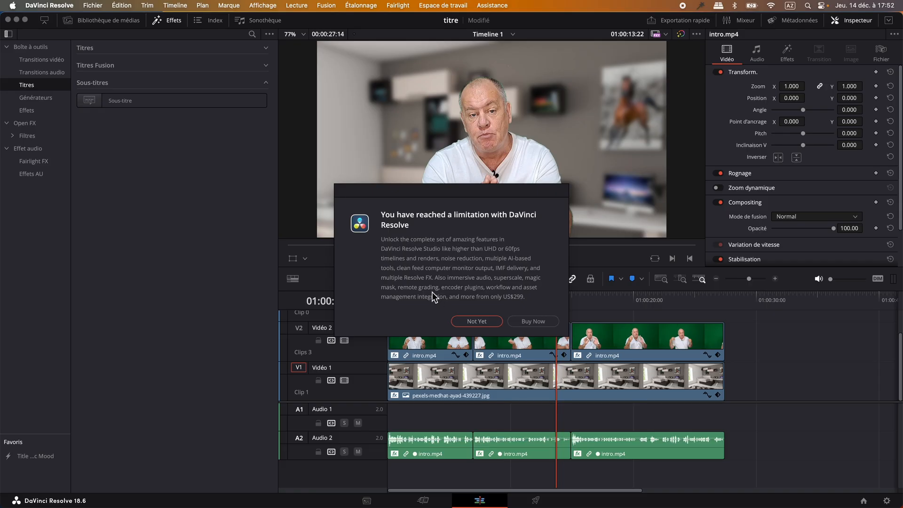
{"action": "left_click", "coordinate": [475, 321]}
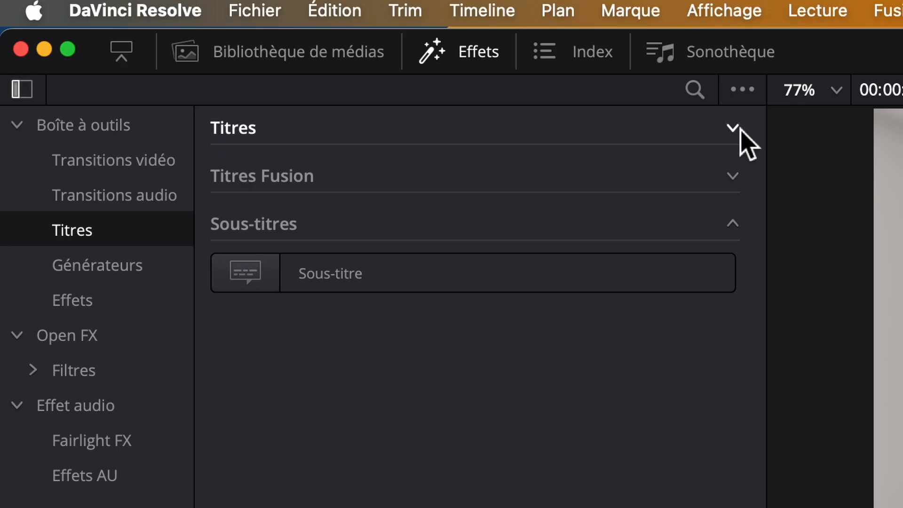
Place a Texte title on a new track above Vidéo 2, starting at about 10 seconds, and hide the effects library
{"action": "left_click", "coordinate": [266, 48]}
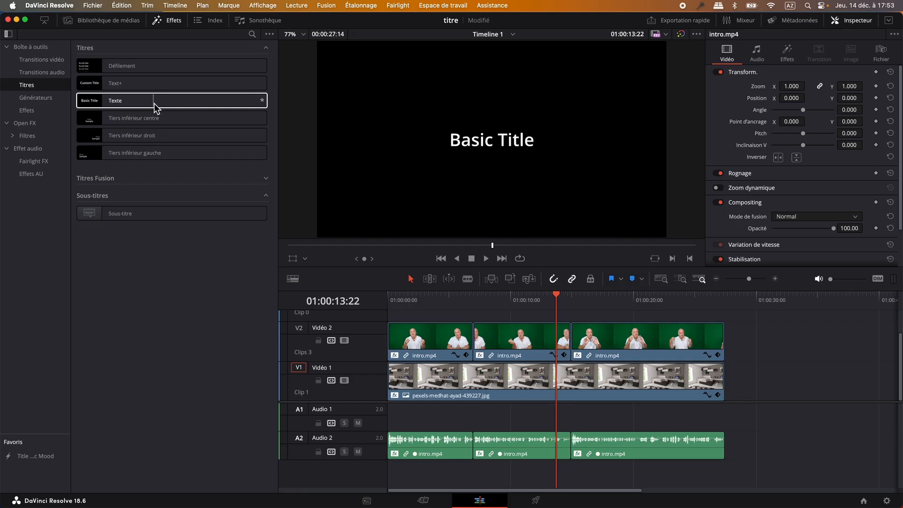
{"action": "left_click", "coordinate": [429, 282]}
{"action": "left_click_drag", "start_coordinate": [155, 108], "coordinate": [507, 320]}
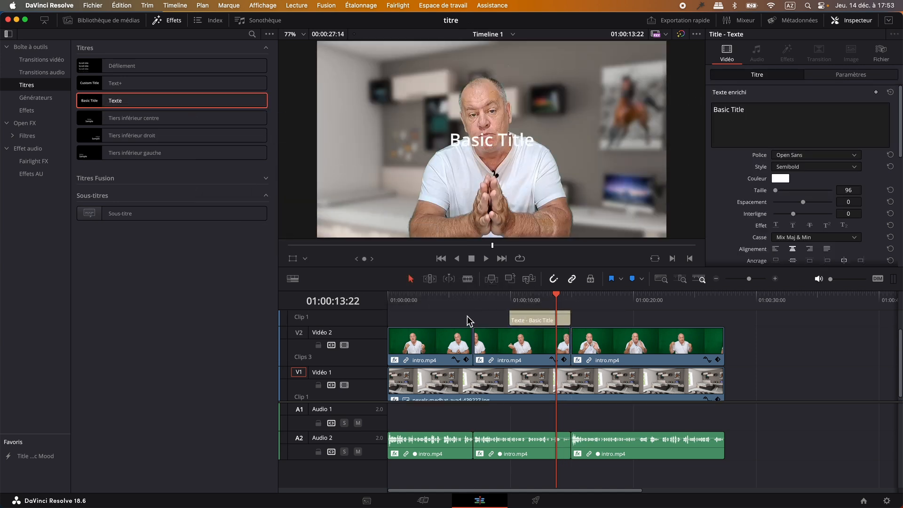
{"action": "left_click", "coordinate": [168, 25]}
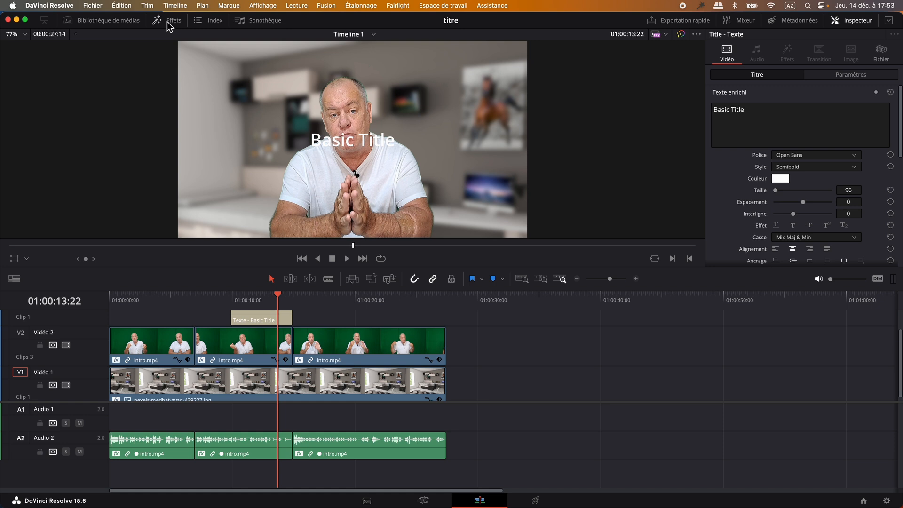
Lengthen the title clip to about 12 seconds and reposition it to start at about 8.5 seconds on Vidéo 3
{"action": "left_click", "coordinate": [259, 322]}
{"action": "left_click_drag", "start_coordinate": [260, 321], "coordinate": [201, 321]}
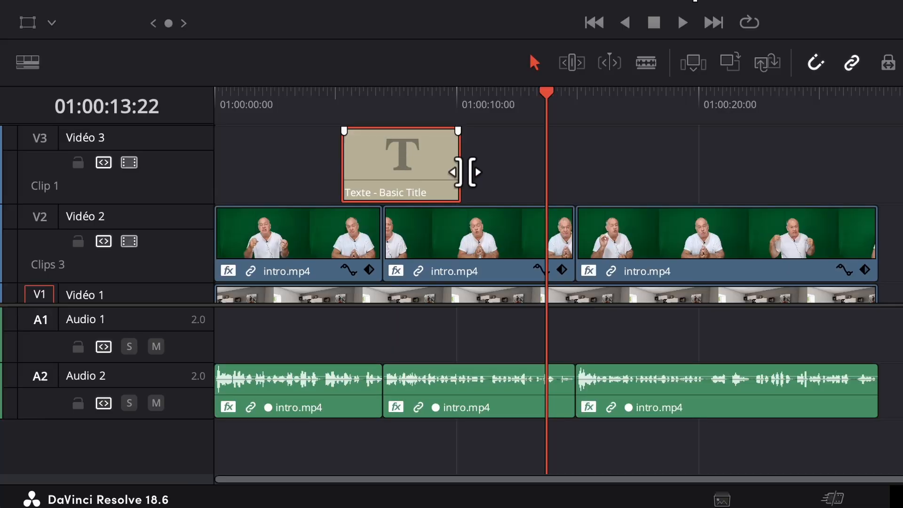
{"action": "left_click_drag", "start_coordinate": [463, 173], "coordinate": [631, 182]}
{"action": "left_click_drag", "start_coordinate": [470, 142], "coordinate": [536, 157]}
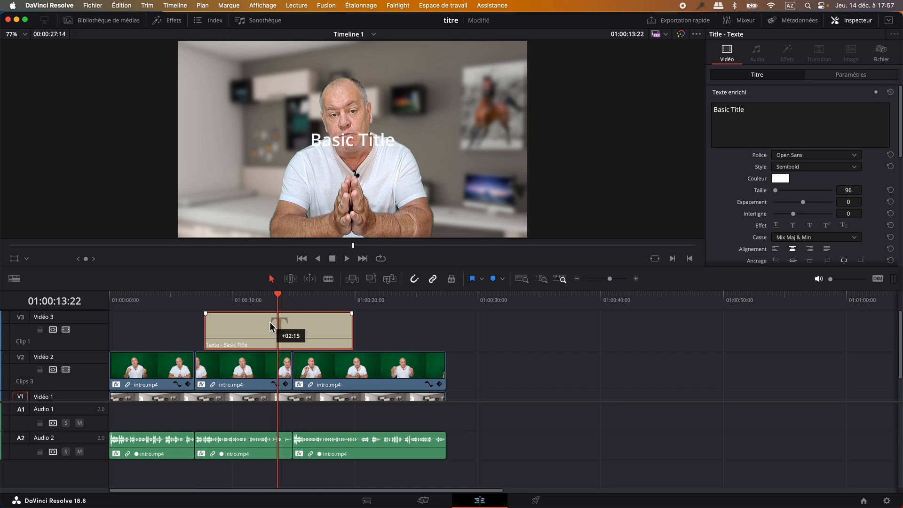
{"action": "left_click_drag", "start_coordinate": [271, 326], "coordinate": [308, 306]}
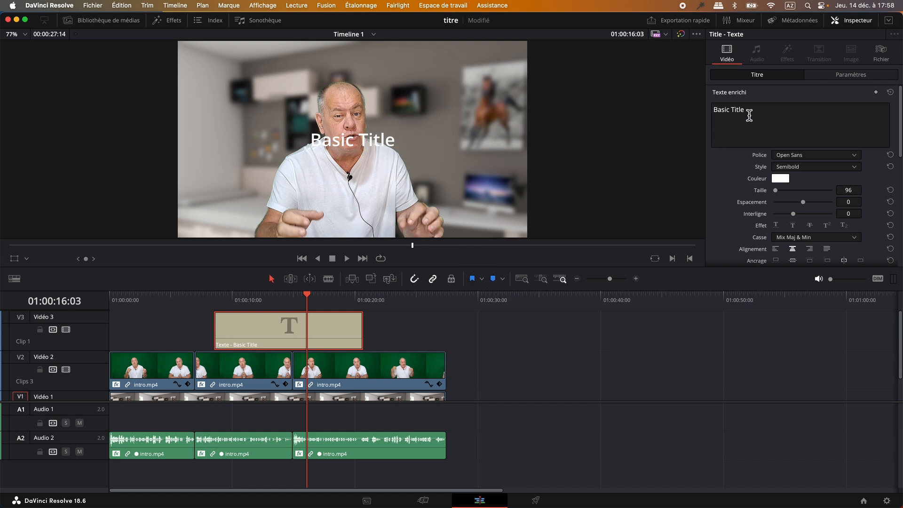
Change the title's text to "Toptutoweb" and set its font to Impact
{"action": "left_click_drag", "start_coordinate": [748, 114], "coordinate": [701, 112]}
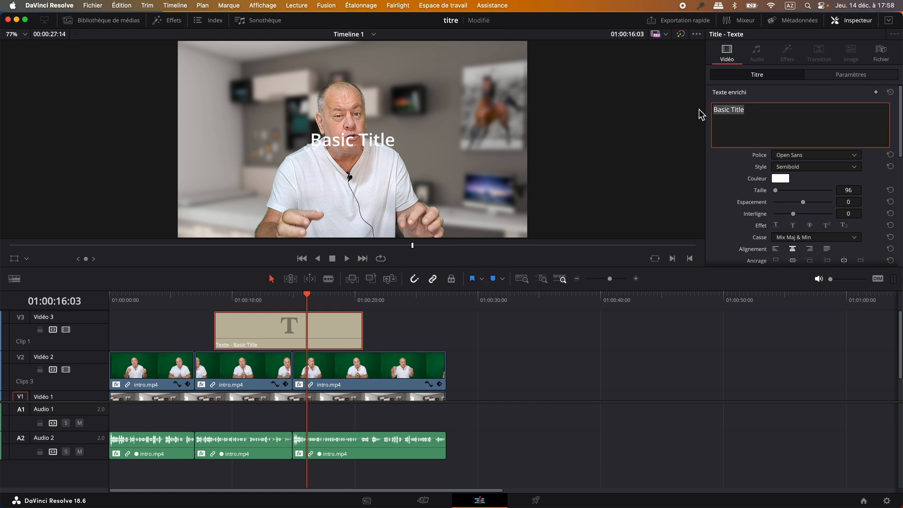
{"action": "type", "text": "Toptutoweb"}
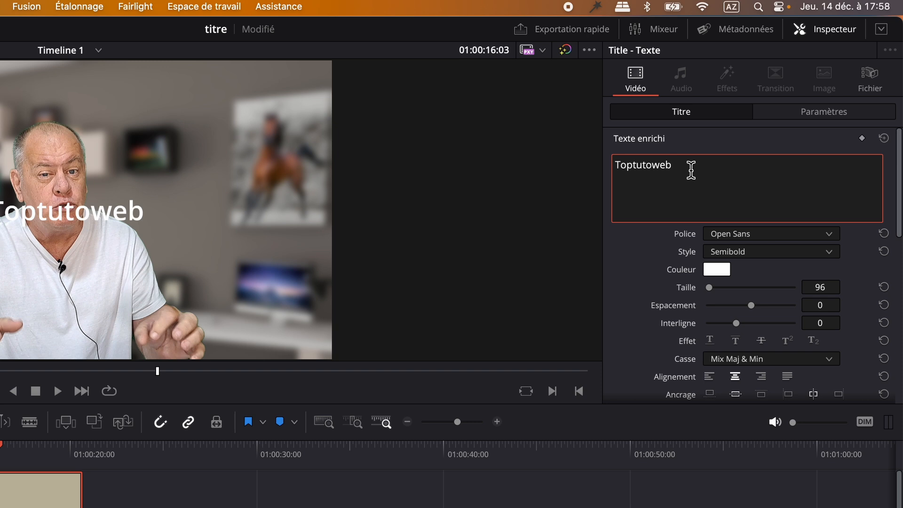
{"action": "left_click", "coordinate": [746, 235]}
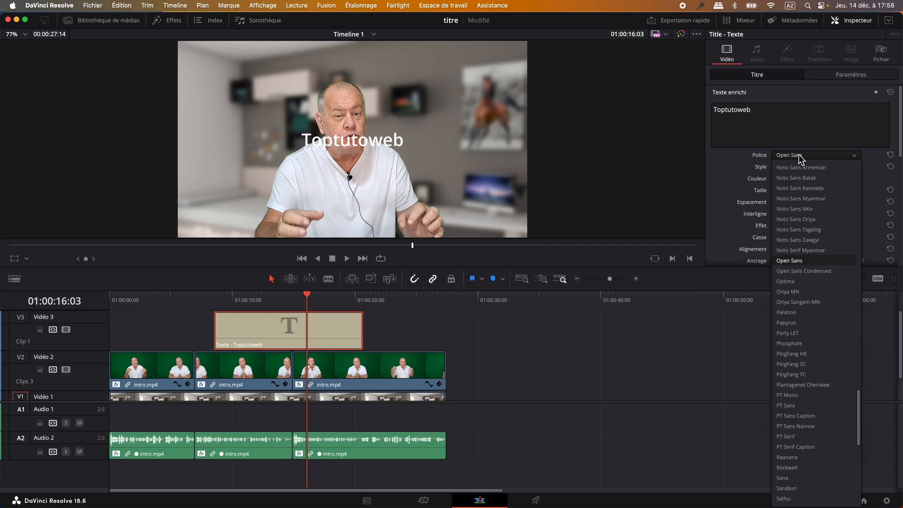
{"action": "scroll", "coordinate": [809, 283], "scroll_direction": "up", "scroll_amount": 10}
{"action": "left_click", "coordinate": [809, 335]}
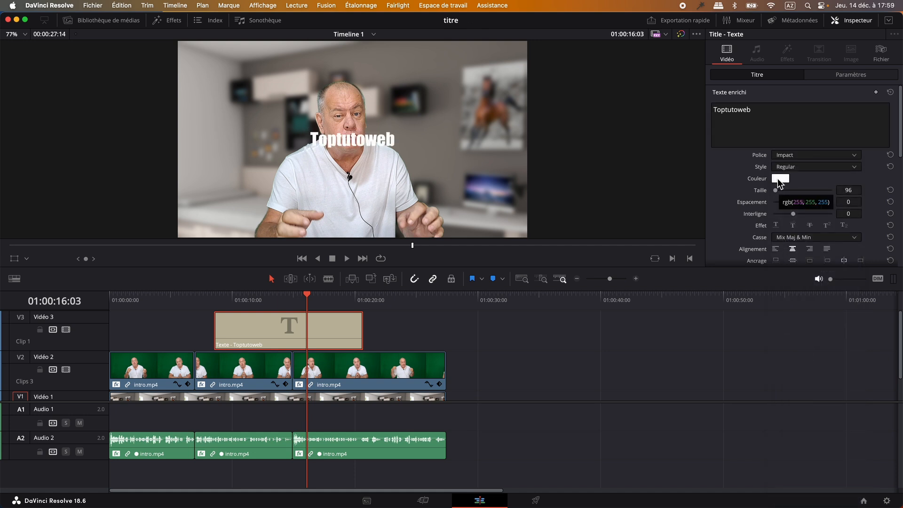
Set the title's text colour to black after browsing the colour palettes
{"action": "left_click", "coordinate": [780, 179]}
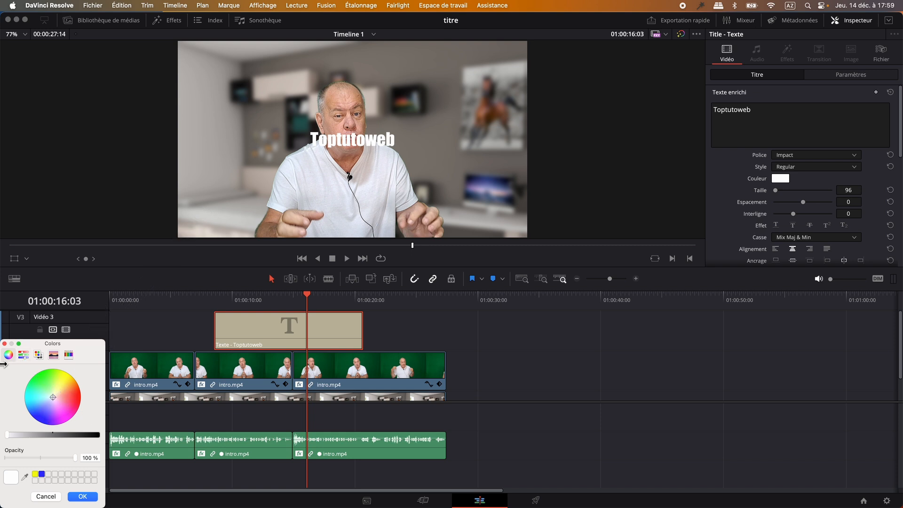
{"action": "left_click", "coordinate": [24, 354]}
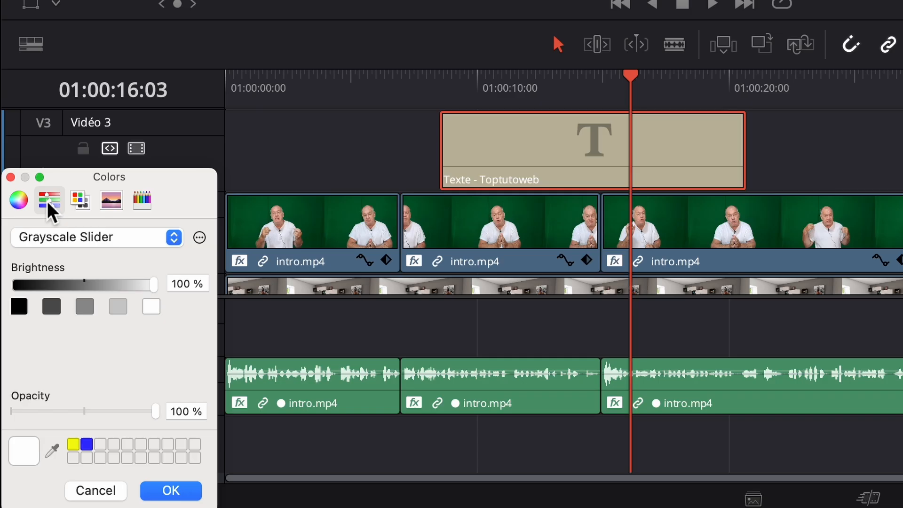
{"action": "left_click", "coordinate": [81, 202]}
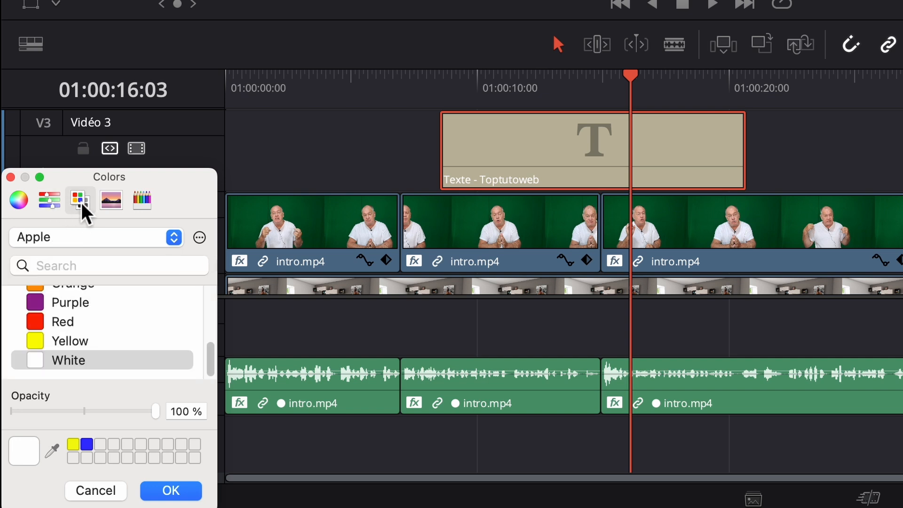
{"action": "left_click", "coordinate": [112, 203]}
{"action": "left_click", "coordinate": [142, 202]}
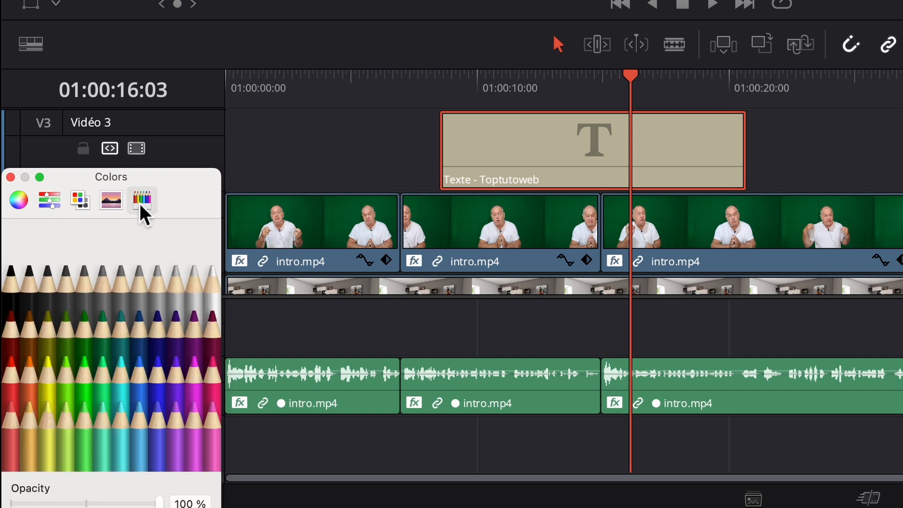
{"action": "left_click", "coordinate": [34, 383]}
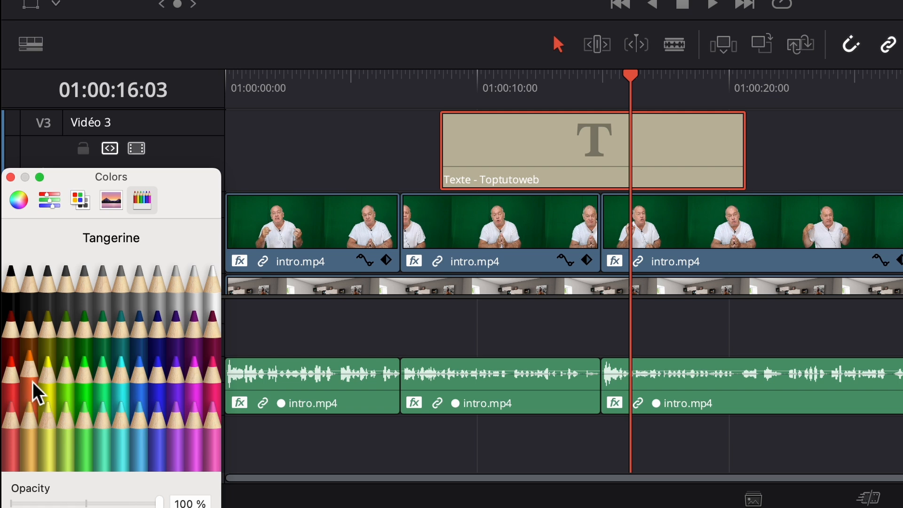
{"action": "left_click", "coordinate": [13, 290]}
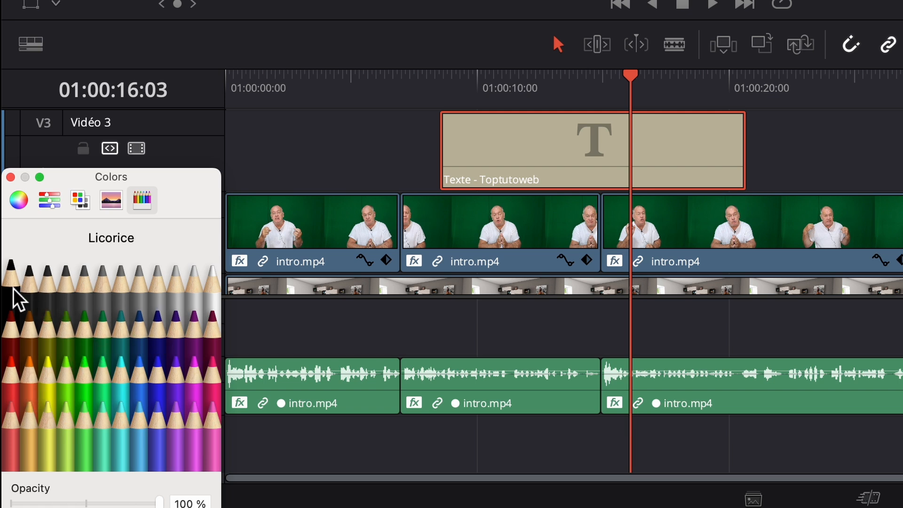
{"action": "left_click_drag", "start_coordinate": [178, 199], "coordinate": [182, 62]}
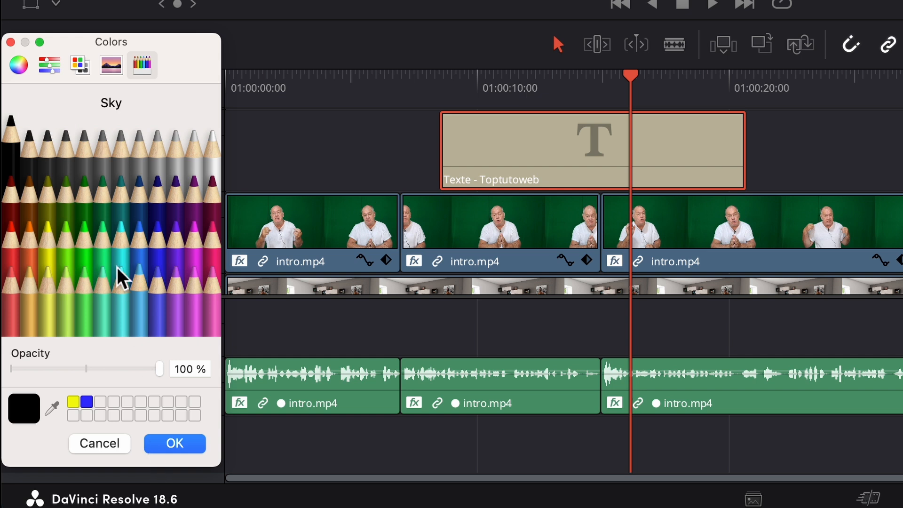
{"action": "left_click", "coordinate": [29, 66]}
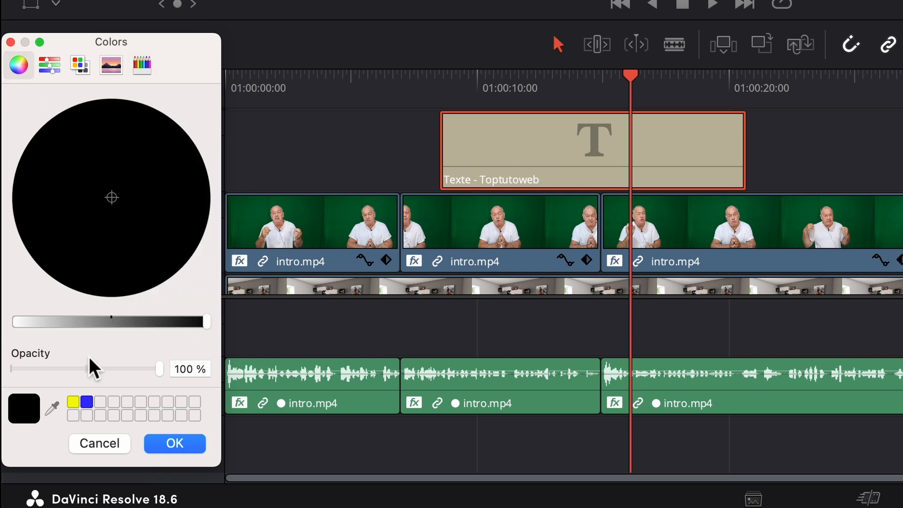
{"action": "mouse_move", "coordinate": [207, 322]}
{"action": "left_mouse_down"}
{"action": "mouse_move", "coordinate": [23, 321]}
{"action": "mouse_move", "coordinate": [208, 322]}
{"action": "left_mouse_up"}
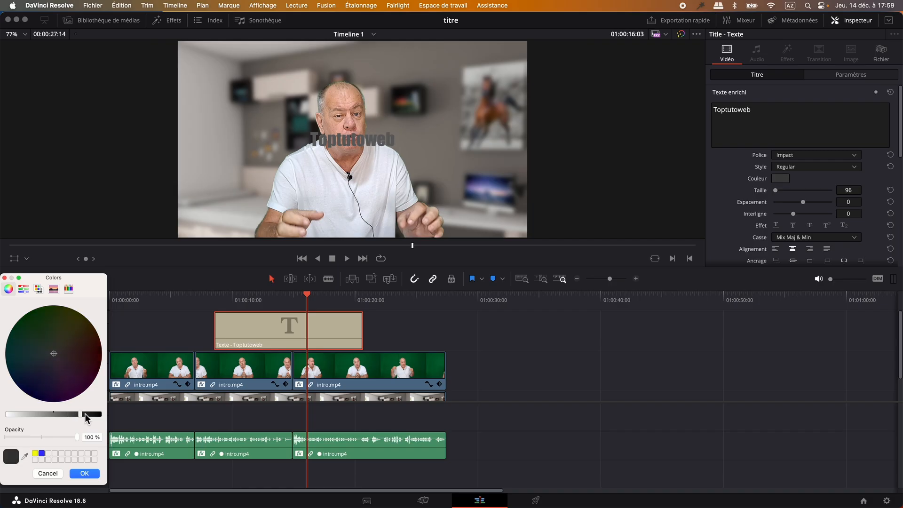
{"action": "left_click", "coordinate": [80, 474]}
Set the title's text size to 267 and its character spacing to 6
{"action": "left_click_drag", "start_coordinate": [777, 191], "coordinate": [781, 191]}
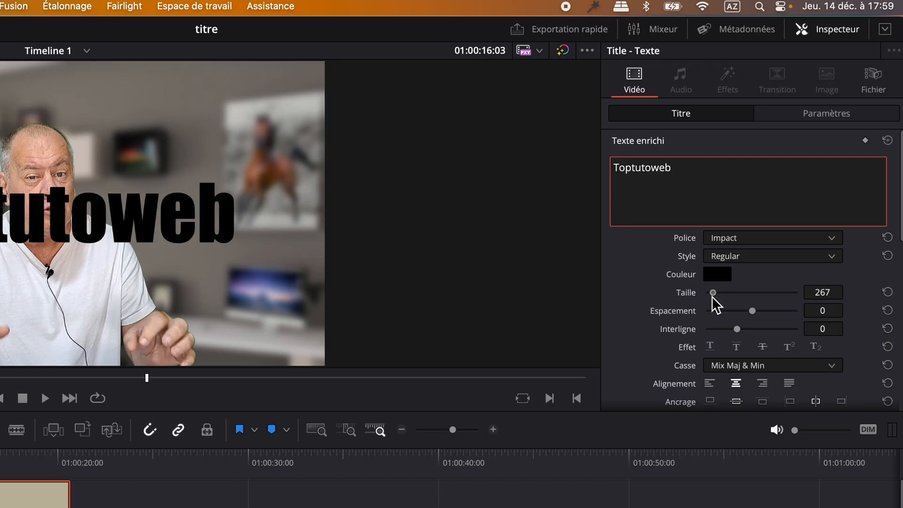
{"action": "left_click_drag", "start_coordinate": [755, 311], "coordinate": [756, 312]}
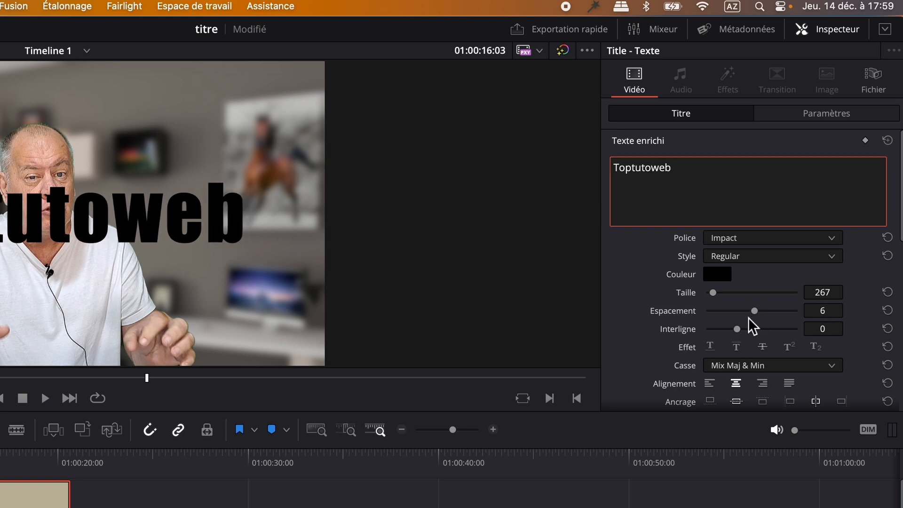
Try the underline, overline and strikethrough effects on the title text and turn them all off again
{"action": "left_click", "coordinate": [713, 347]}
{"action": "left_click", "coordinate": [741, 346]}
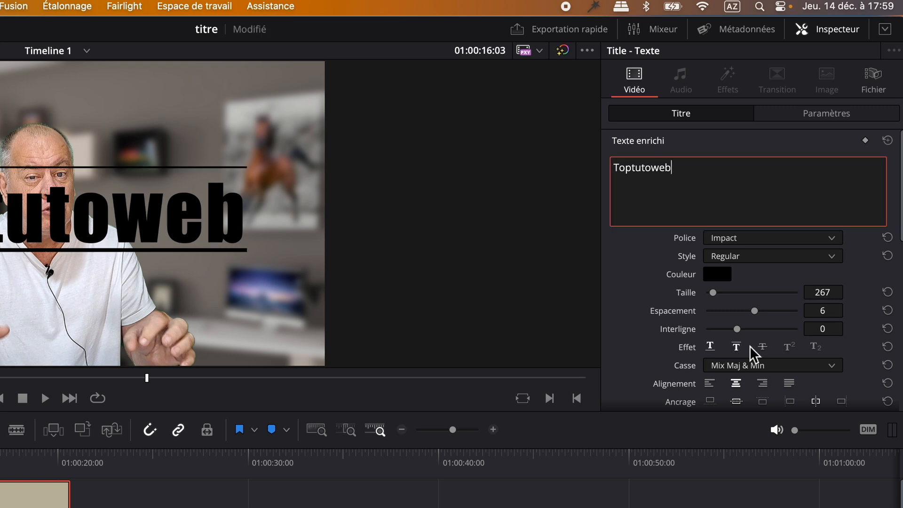
{"action": "left_click", "coordinate": [765, 347]}
{"action": "left_click", "coordinate": [712, 347]}
{"action": "left_click", "coordinate": [737, 347]}
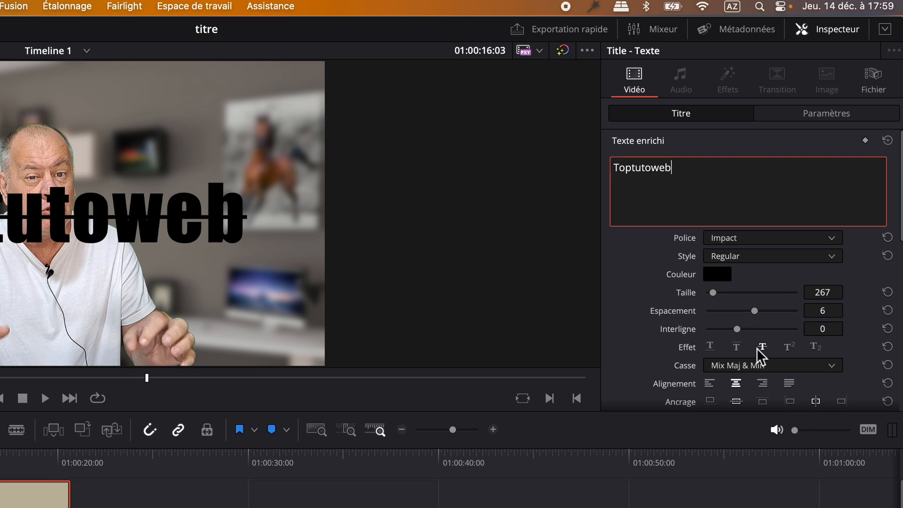
{"action": "left_click", "coordinate": [765, 347]}
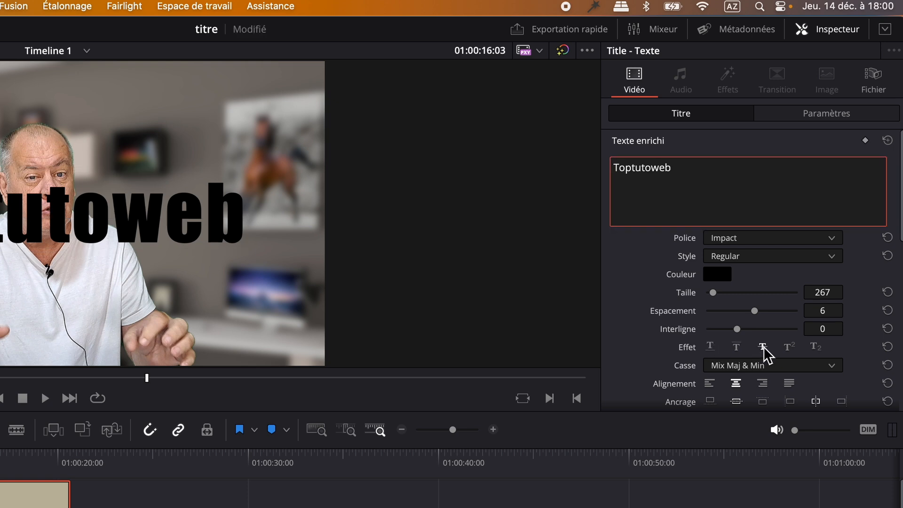
Rotate the title text to an angle of 8.270
{"action": "scroll", "coordinate": [692, 341], "scroll_direction": "down", "scroll_amount": 4}
{"action": "scroll", "coordinate": [691, 342], "scroll_direction": "down", "scroll_amount": 2}
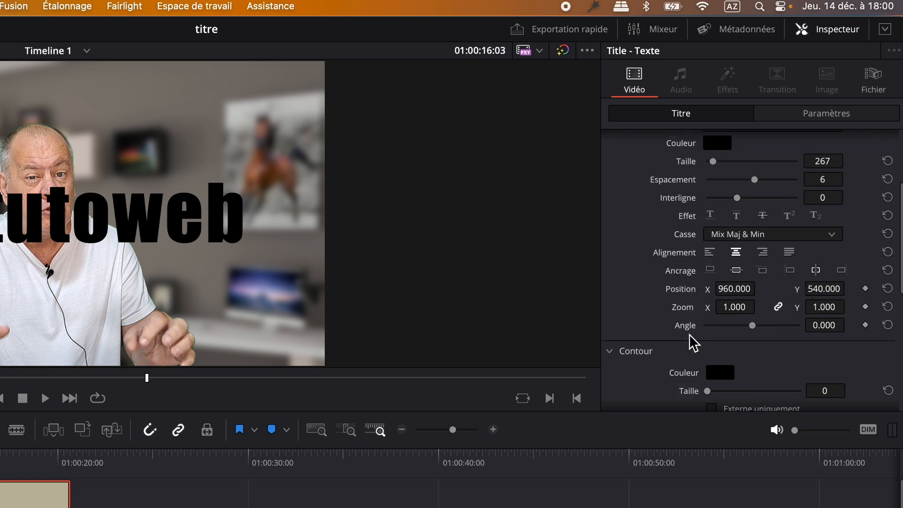
{"action": "left_click", "coordinate": [756, 325]}
{"action": "left_click_drag", "start_coordinate": [757, 327], "coordinate": [756, 326]}
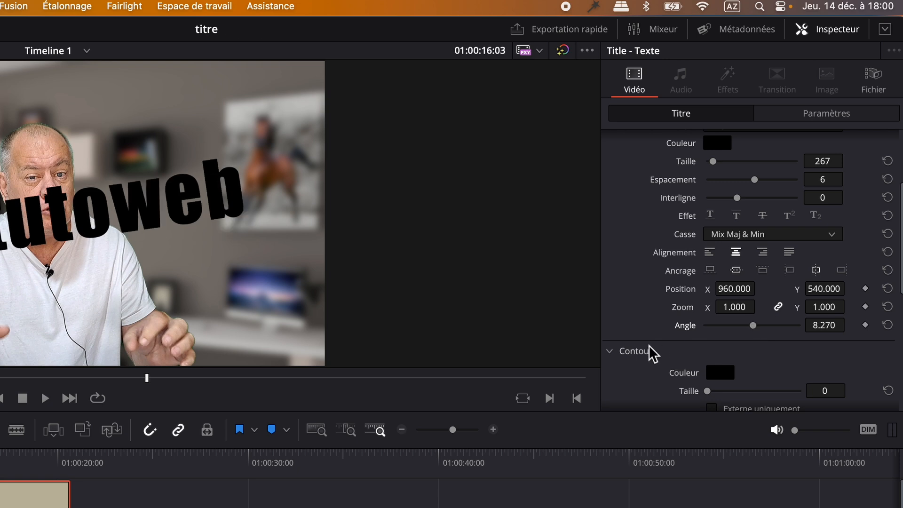
Give the title text a red-orange outline with a size of 5
{"action": "scroll", "coordinate": [664, 362], "scroll_direction": "down", "scroll_amount": 5}
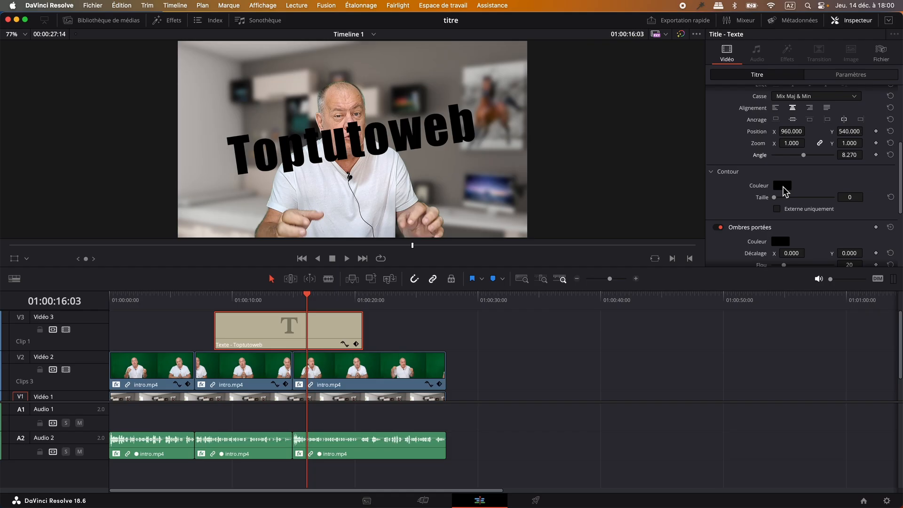
{"action": "left_click", "coordinate": [783, 187]}
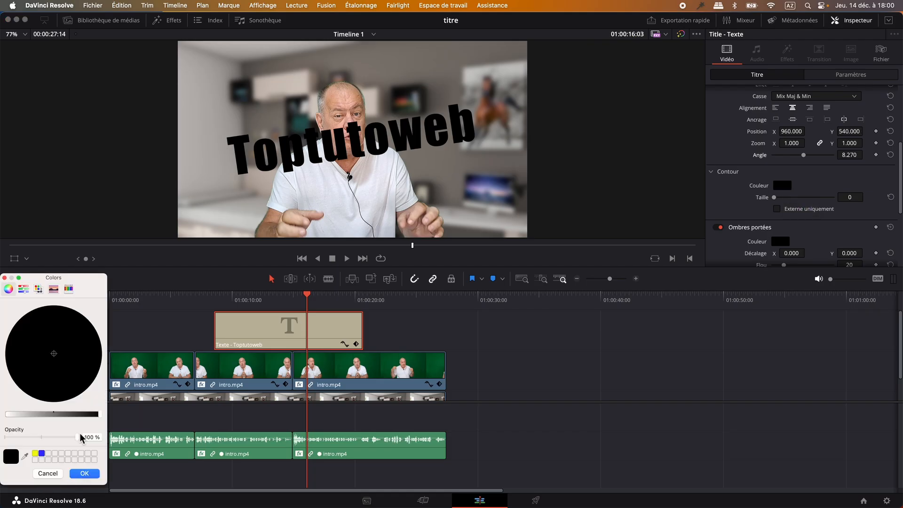
{"action": "left_click_drag", "start_coordinate": [98, 416], "coordinate": [2, 417]}
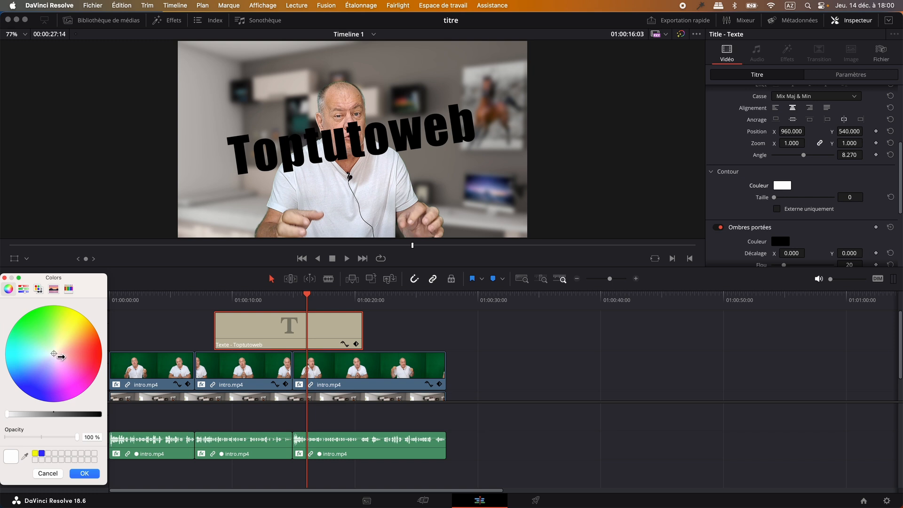
{"action": "left_click", "coordinate": [95, 347]}
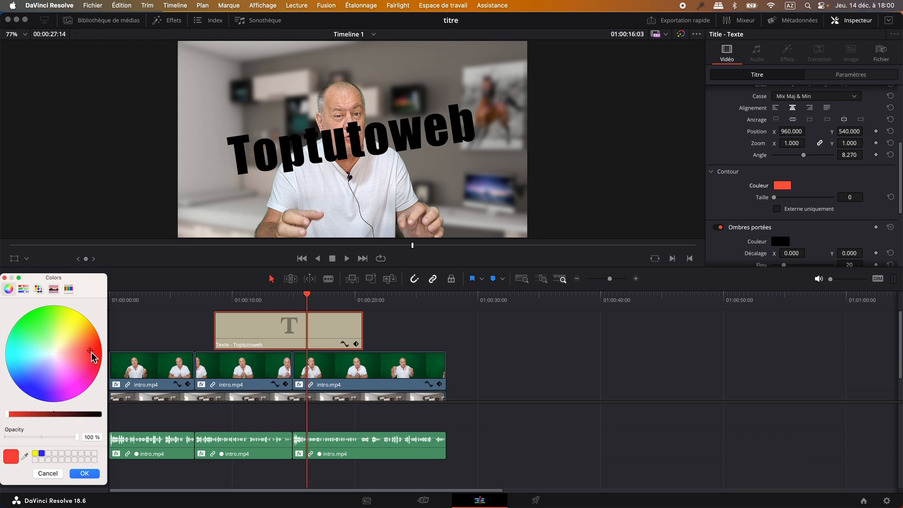
{"action": "left_click", "coordinate": [86, 473]}
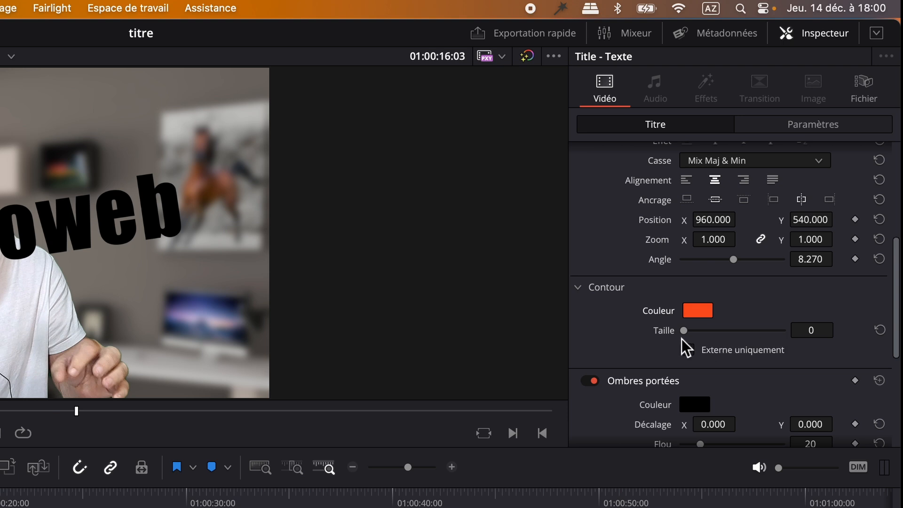
{"action": "left_click_drag", "start_coordinate": [688, 333], "coordinate": [712, 331]}
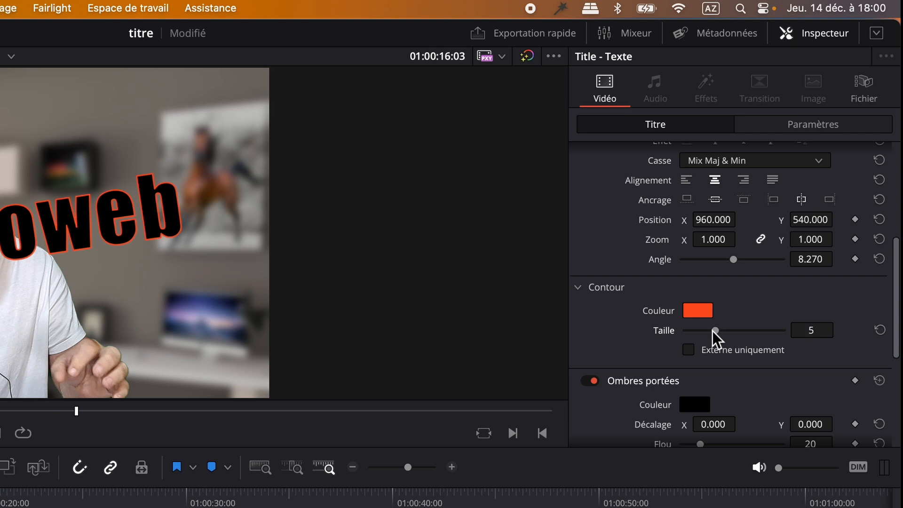
Set the colour of the title's drop shadow to a light red-orange
{"action": "scroll", "coordinate": [712, 330], "scroll_direction": "down", "scroll_amount": 4}
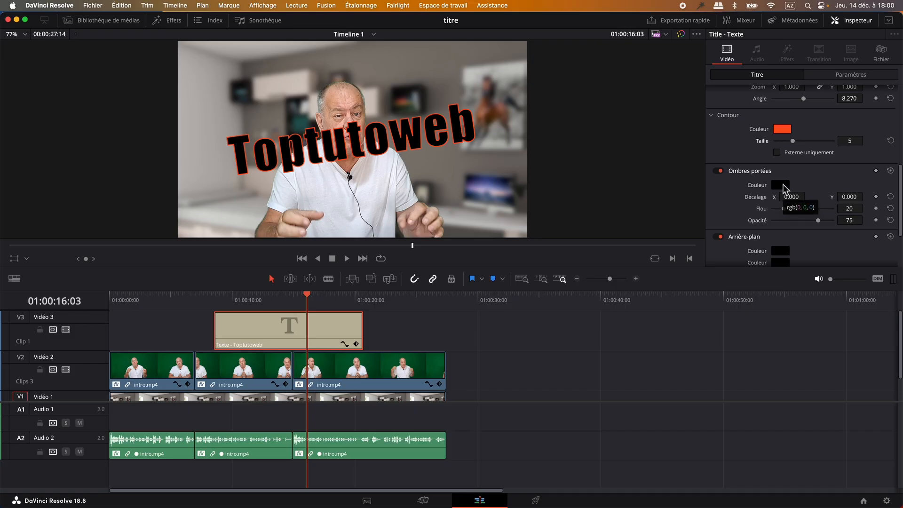
{"action": "left_click", "coordinate": [783, 186]}
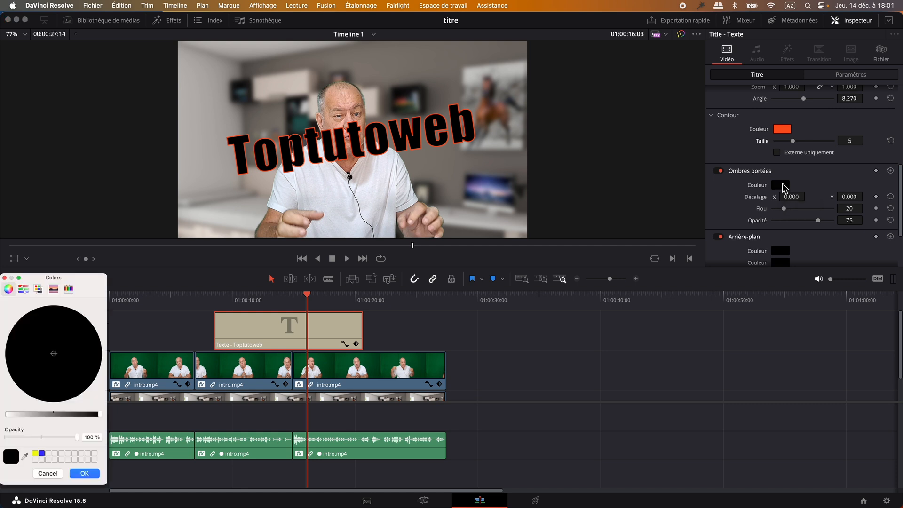
{"action": "left_click", "coordinate": [7, 414]}
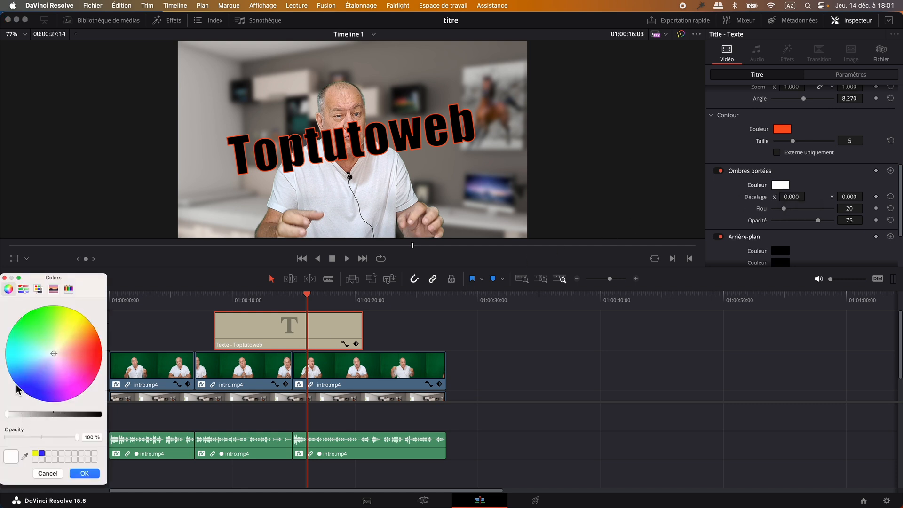
{"action": "left_click", "coordinate": [88, 351]}
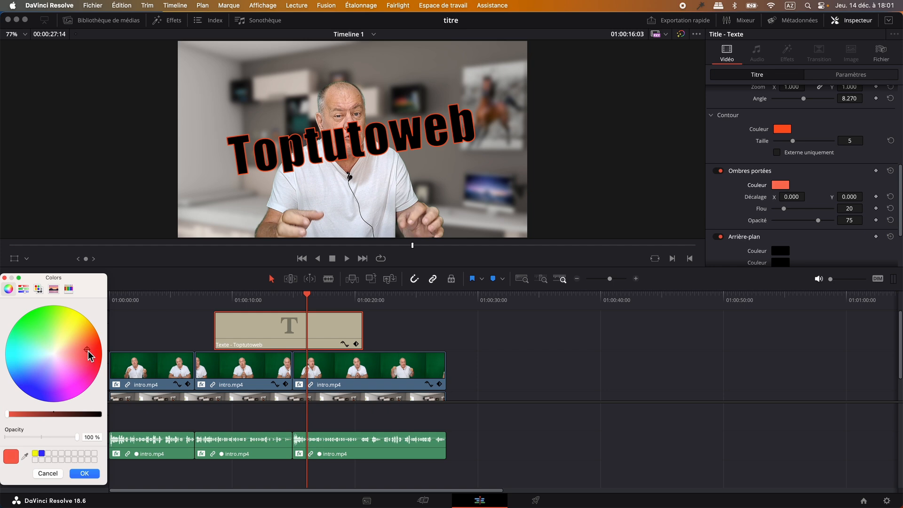
{"action": "left_click", "coordinate": [84, 474]}
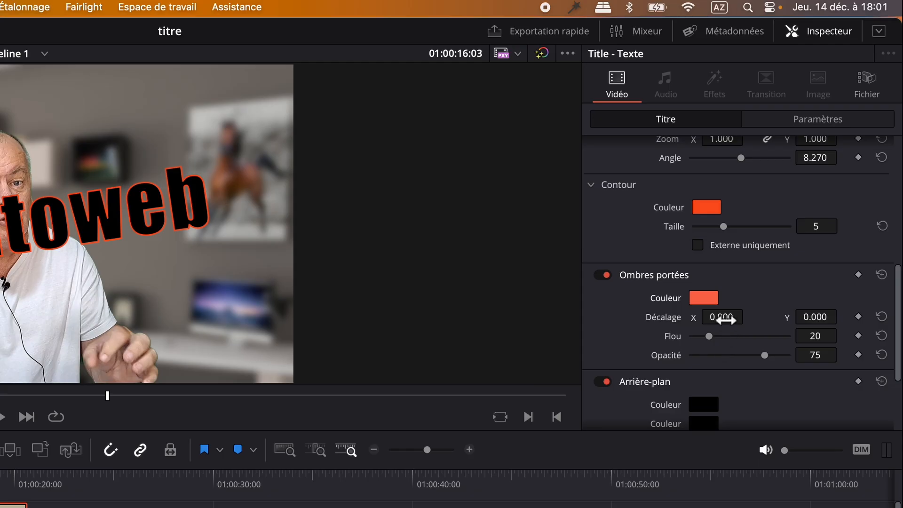
Offset the title's drop shadow by 29 in X and 22 in Y, with opacity 100 and blur 28
{"action": "left_click_drag", "start_coordinate": [727, 321], "coordinate": [748, 316]}
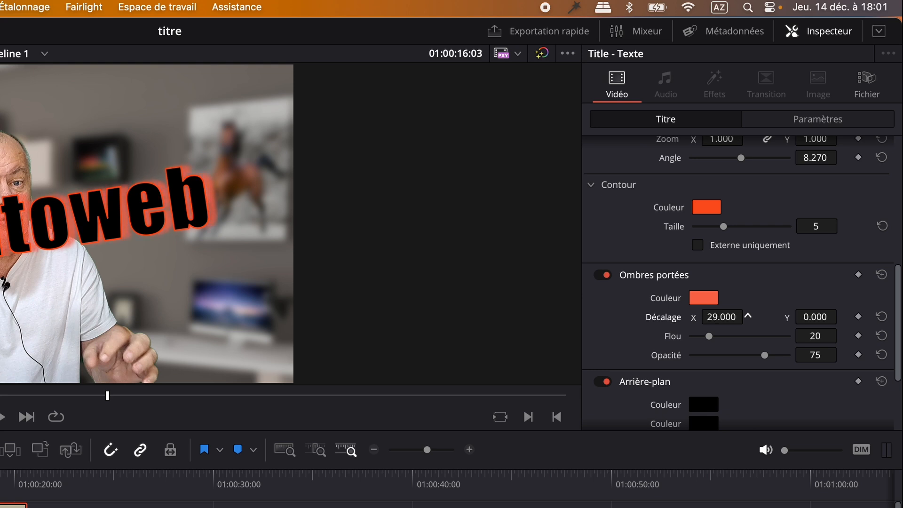
{"action": "mouse_move", "coordinate": [813, 317]}
{"action": "left_mouse_down"}
{"action": "mouse_move", "coordinate": [861, 316]}
{"action": "mouse_move", "coordinate": [815, 317]}
{"action": "left_mouse_up"}
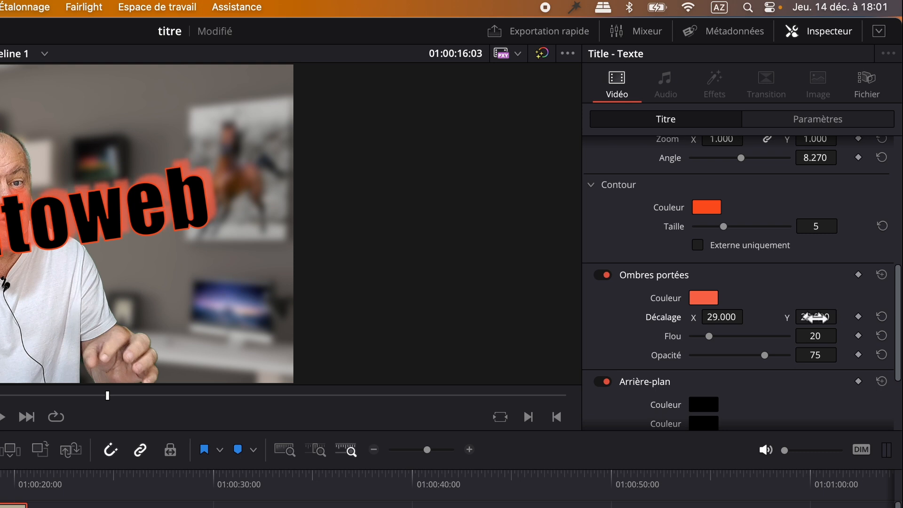
{"action": "left_click_drag", "start_coordinate": [764, 356], "coordinate": [812, 356]}
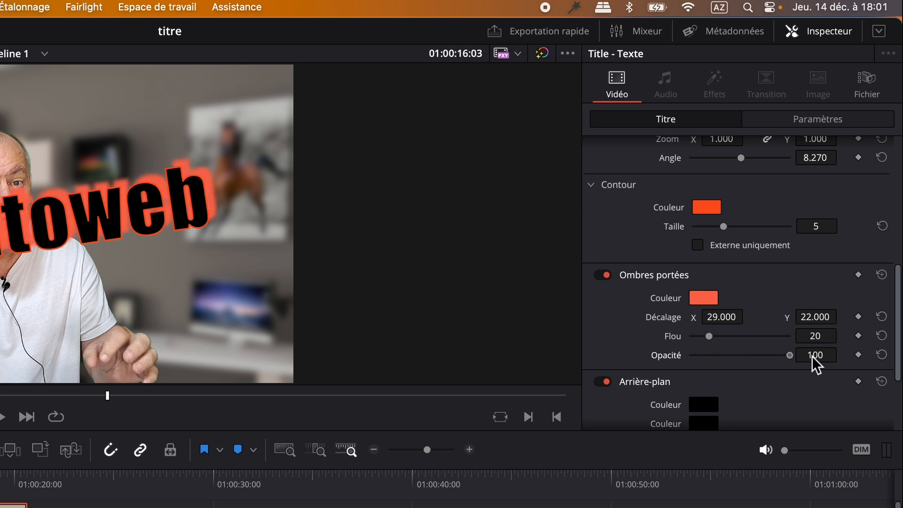
{"action": "mouse_move", "coordinate": [712, 337]}
{"action": "left_mouse_down"}
{"action": "mouse_move", "coordinate": [770, 340]}
{"action": "mouse_move", "coordinate": [718, 338]}
{"action": "left_mouse_up"}
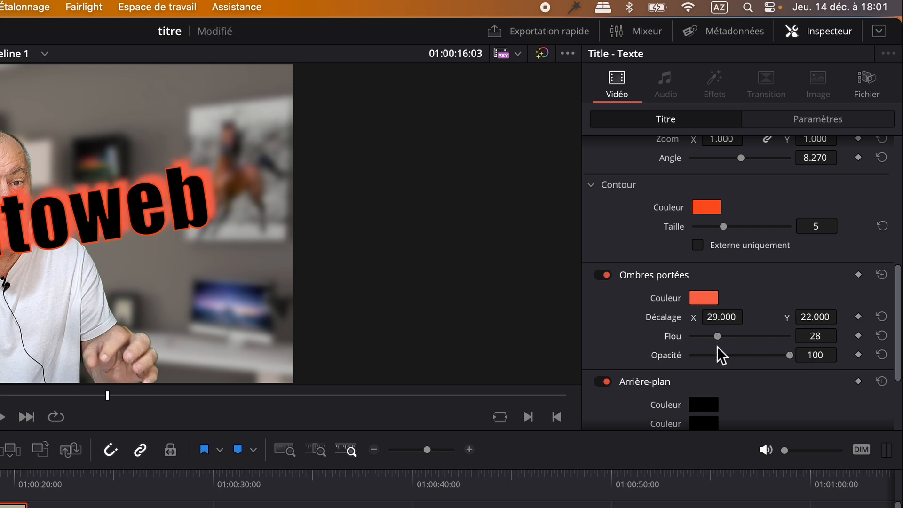
Give the title a background of width 0.855, height 0.305, corner rounding 0.118 and opacity 57, and save the project
{"action": "scroll", "coordinate": [718, 346], "scroll_direction": "down", "scroll_amount": 2}
{"action": "scroll", "coordinate": [718, 347], "scroll_direction": "down", "scroll_amount": 3}
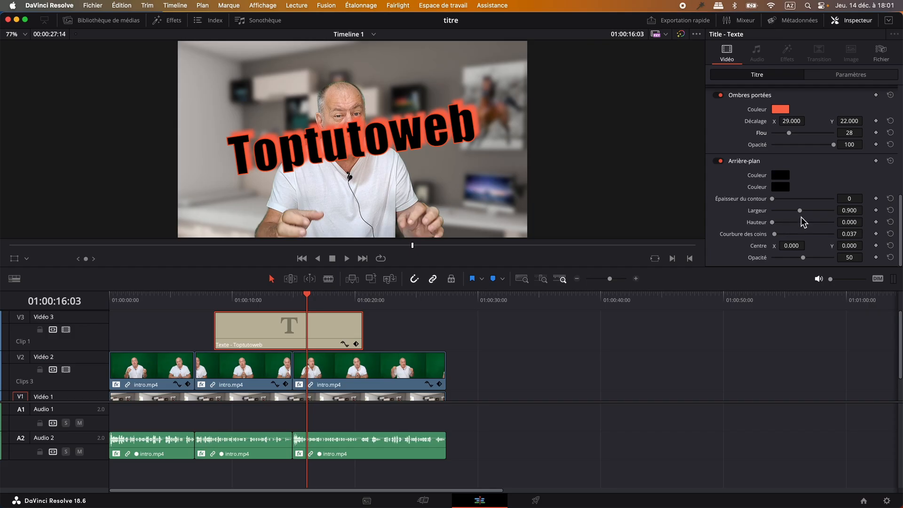
{"action": "left_click_drag", "start_coordinate": [735, 339], "coordinate": [752, 339]}
{"action": "left_click_drag", "start_coordinate": [774, 224], "coordinate": [807, 258]}
{"action": "left_click", "coordinate": [811, 210]}
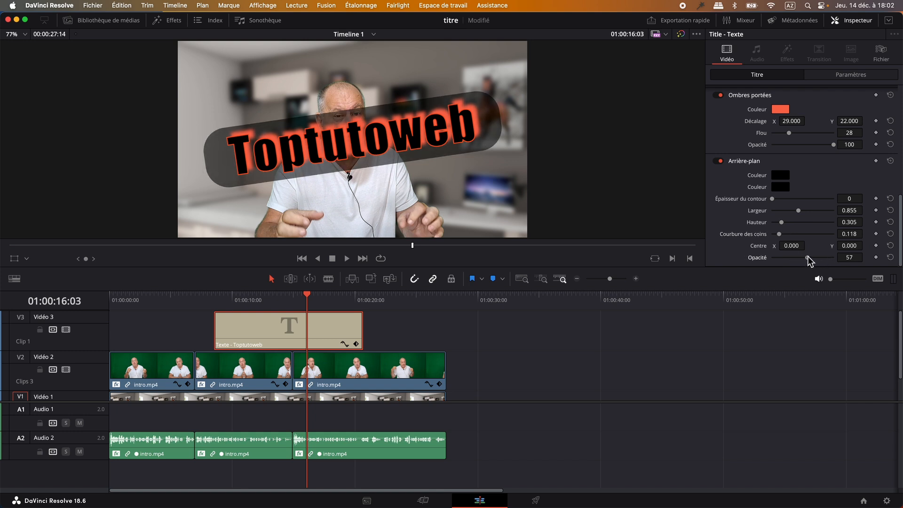
{"action": "key", "text": "super+s"}
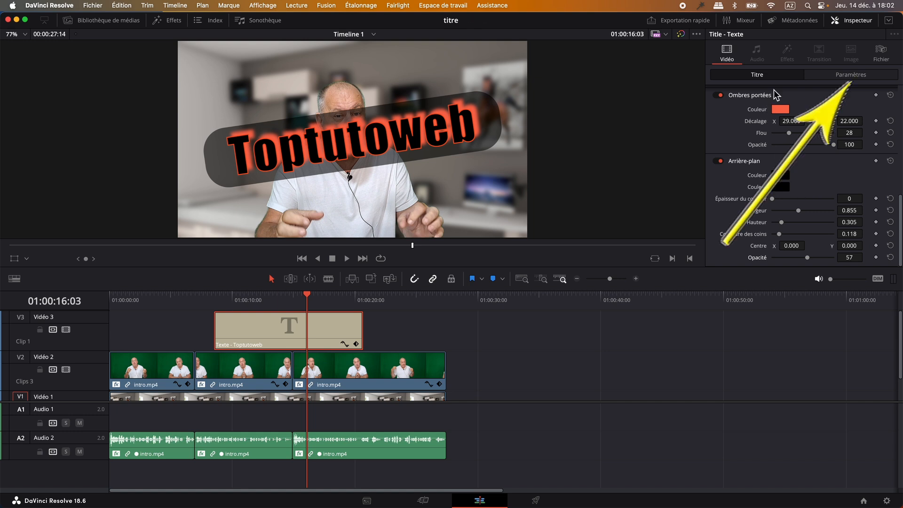
Transform the whole title clip to a zoom of 0.790, an X position of 5.000 and an angle of -13.740
{"action": "left_click", "coordinate": [846, 76]}
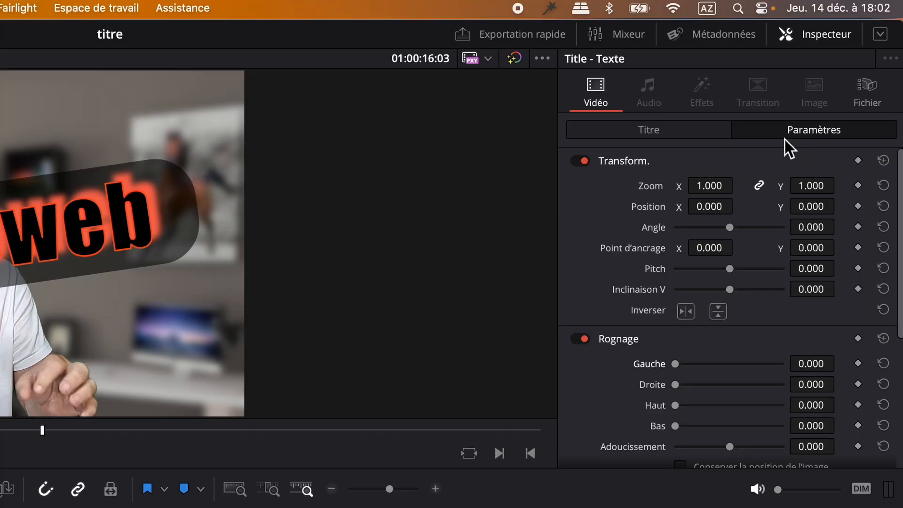
{"action": "left_click_drag", "start_coordinate": [728, 185], "coordinate": [729, 230]}
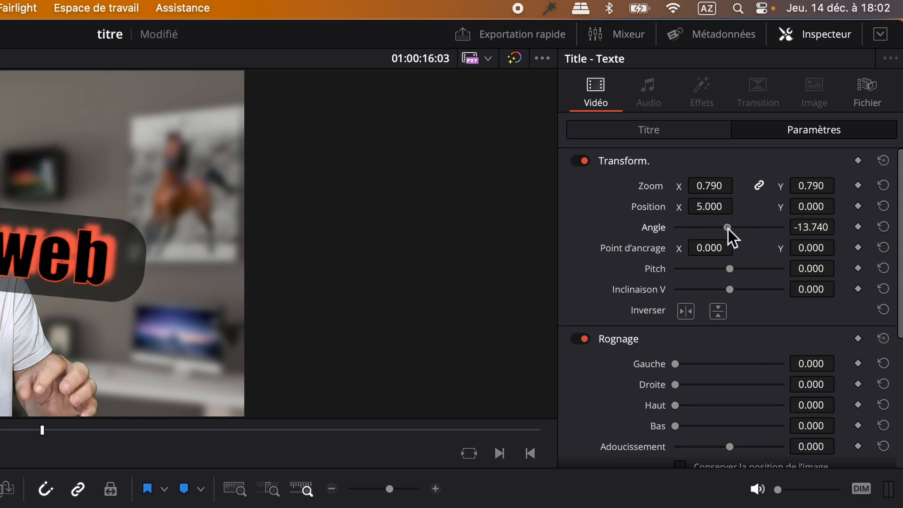
{"action": "scroll", "coordinate": [750, 382], "scroll_direction": "down", "scroll_amount": 4}
{"action": "scroll", "coordinate": [750, 382], "scroll_direction": "down", "scroll_amount": 3}
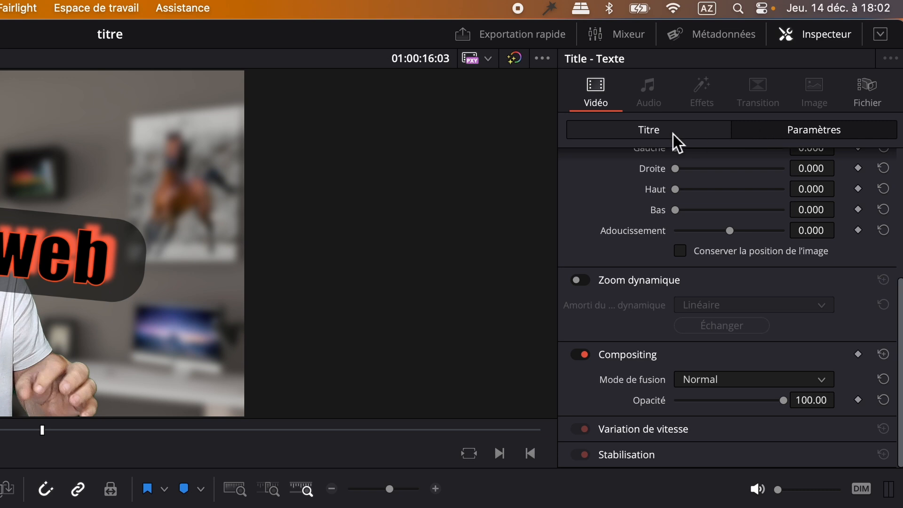
{"action": "left_click", "coordinate": [640, 135]}
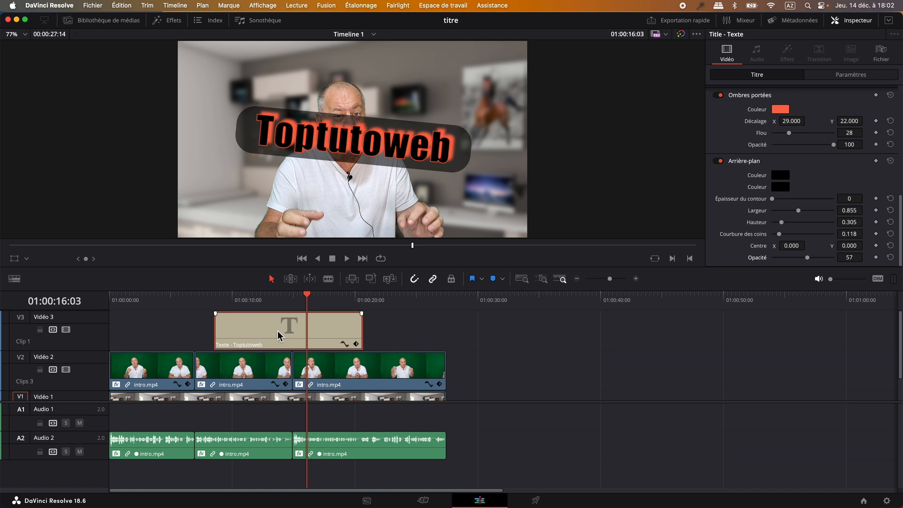
Delete the Toptutoweb title clip from the timeline and list the Fusion titles in the effects library
{"action": "key", "text": "Delete"}
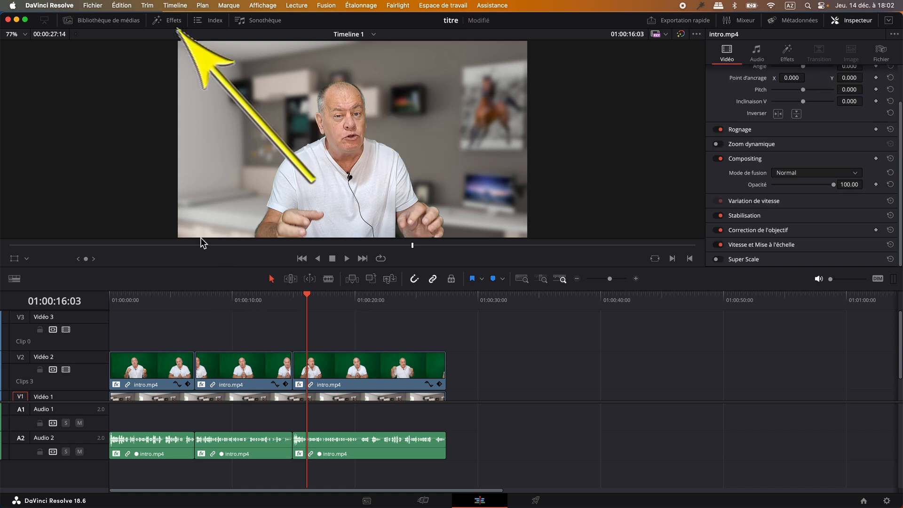
{"action": "left_click", "coordinate": [165, 24]}
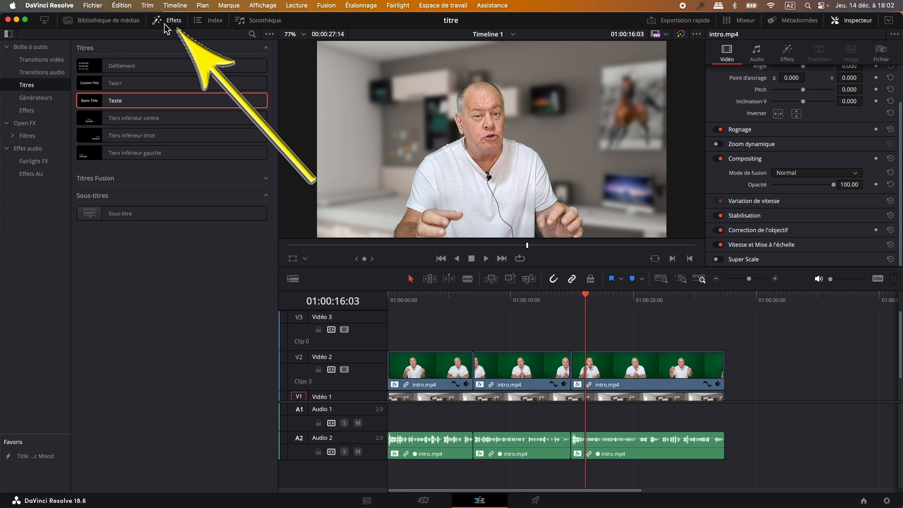
{"action": "left_click", "coordinate": [267, 48]}
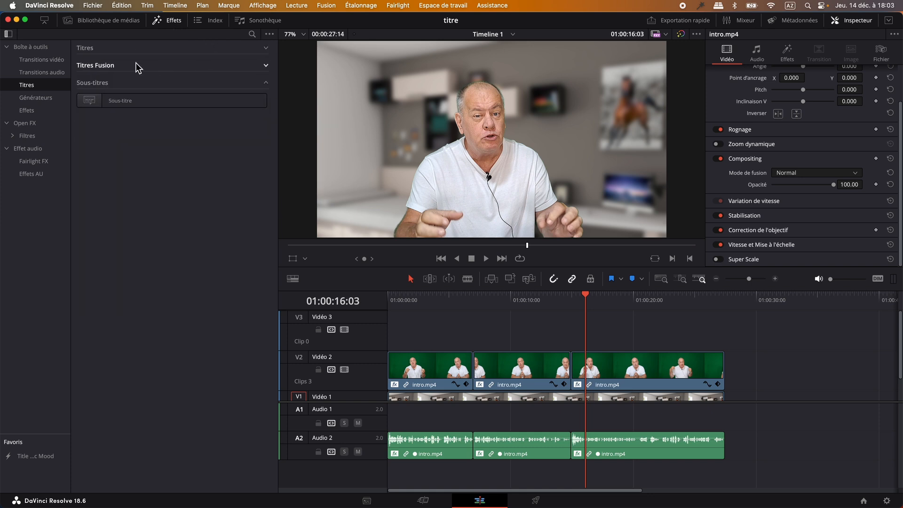
{"action": "left_click", "coordinate": [265, 66]}
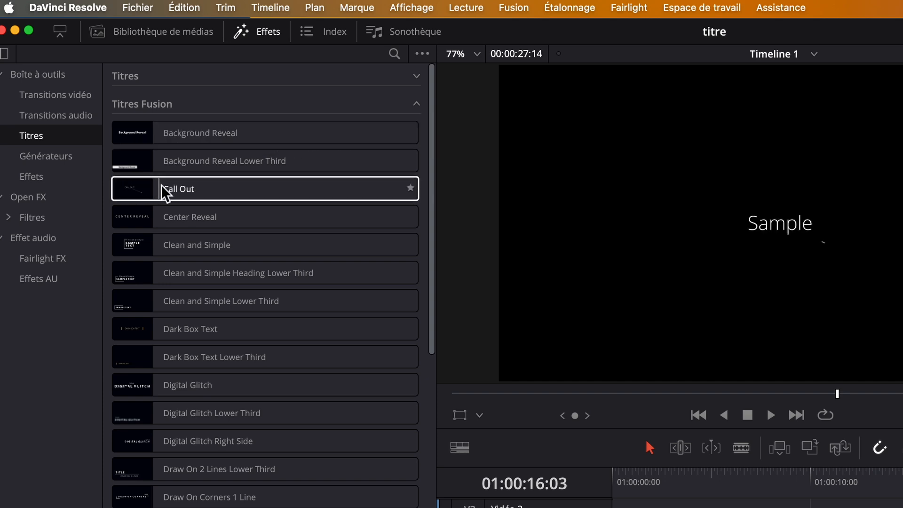
Browse the Fusion titles and place Text Over Shape Lower Third on track Vidéo 3, starting at about 5 seconds
{"action": "left_click", "coordinate": [237, 185]}
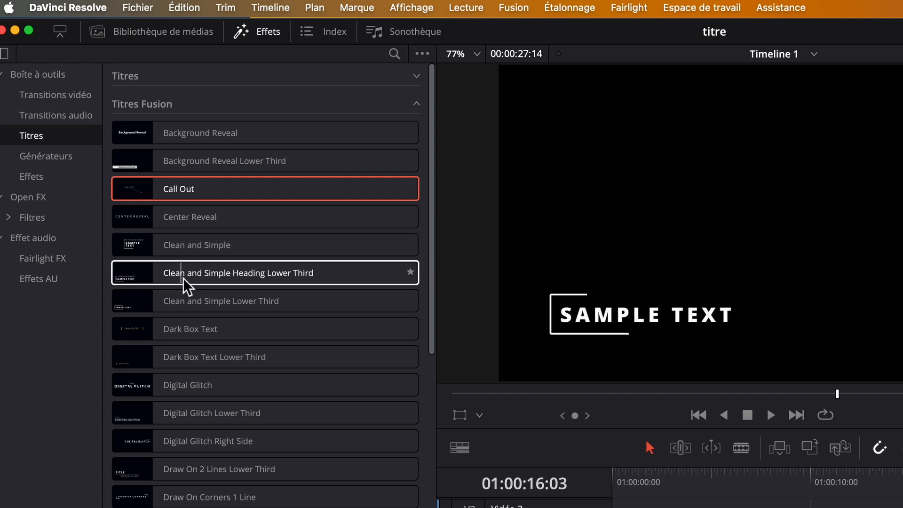
{"action": "scroll", "coordinate": [182, 277], "scroll_direction": "down", "scroll_amount": 15}
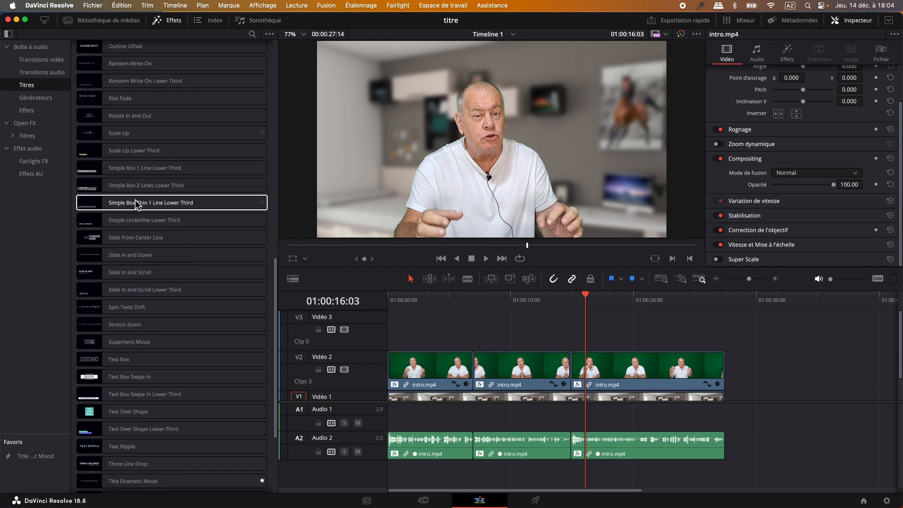
{"action": "scroll", "coordinate": [150, 444], "scroll_direction": "down", "scroll_amount": 20}
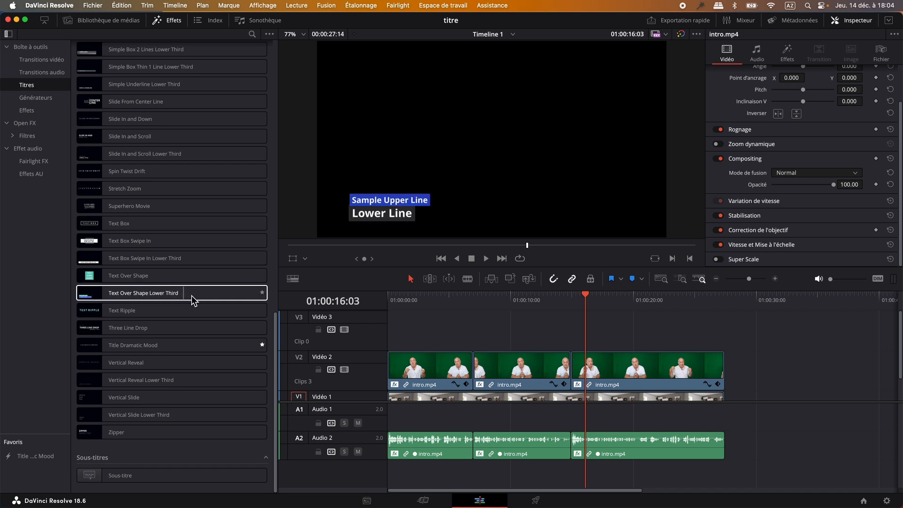
{"action": "left_click_drag", "start_coordinate": [177, 296], "coordinate": [446, 337]}
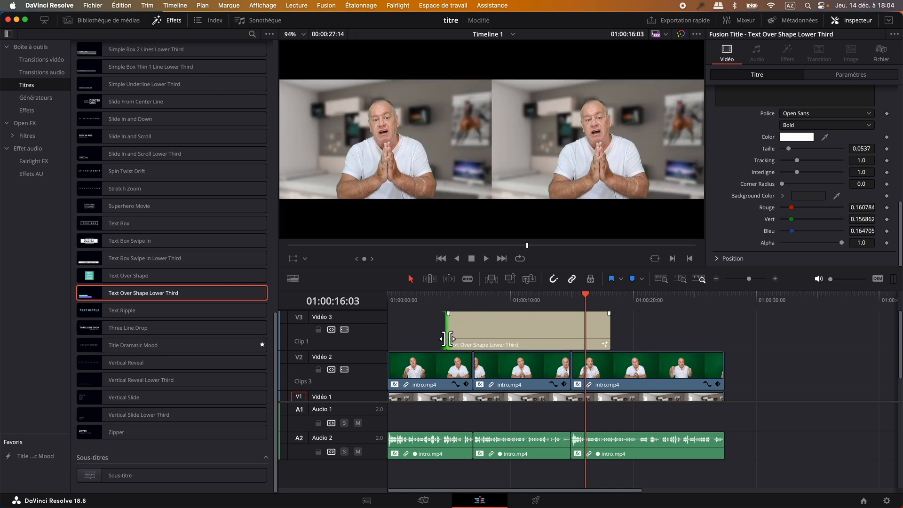
{"action": "left_click", "coordinate": [170, 23]}
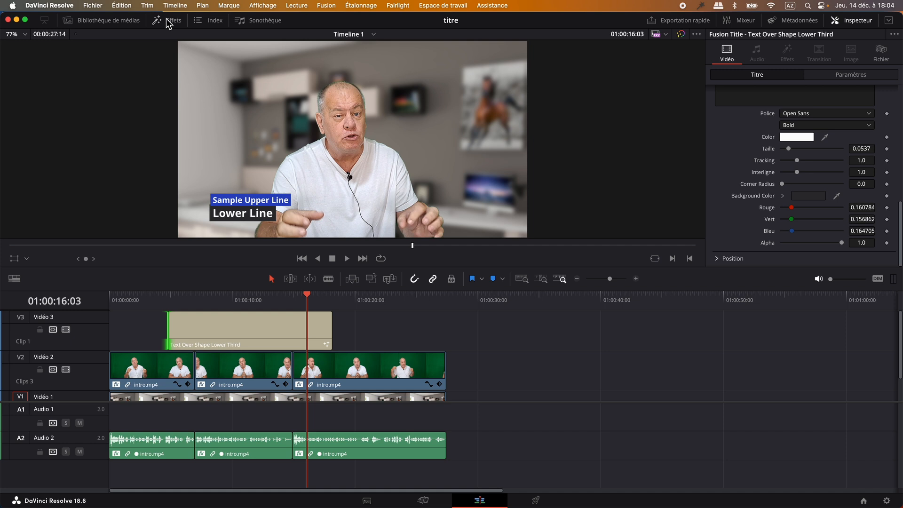
Replace the upper text of the Text Over Shape Lower Third title with "Toptutoweb"
{"action": "left_click", "coordinate": [267, 335]}
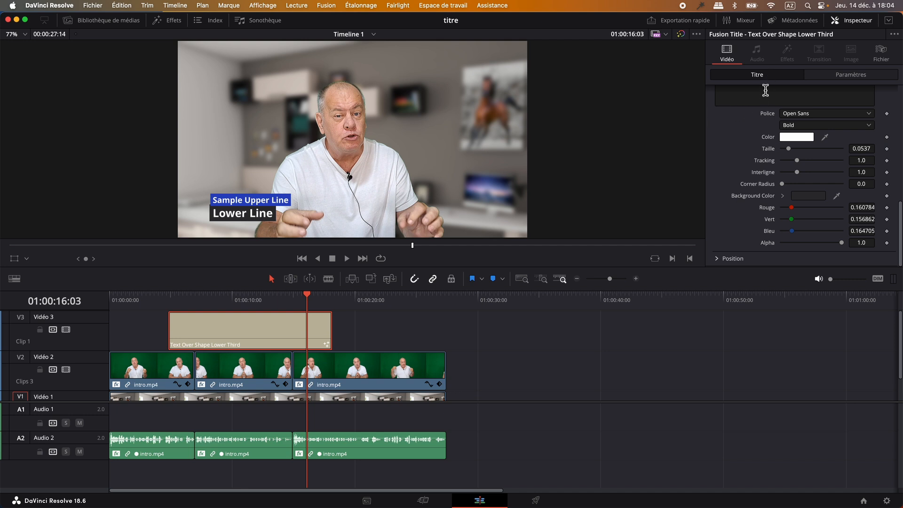
{"action": "scroll", "coordinate": [767, 102], "scroll_direction": "up", "scroll_amount": 8}
{"action": "scroll", "coordinate": [768, 108], "scroll_direction": "up", "scroll_amount": 3}
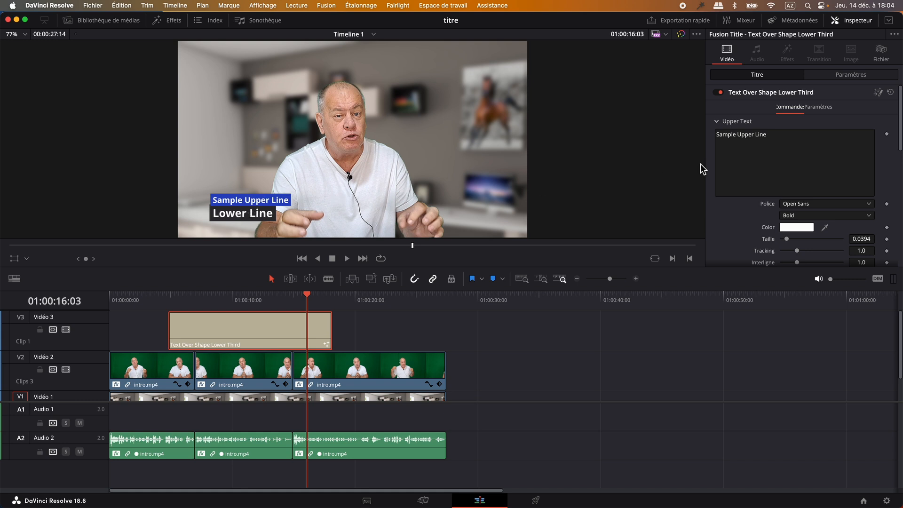
{"action": "left_click", "coordinate": [775, 158]}
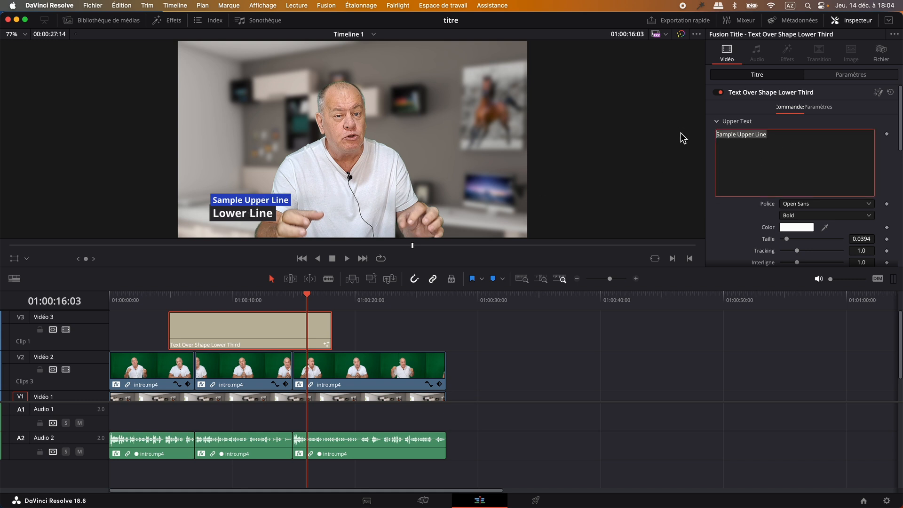
{"action": "type", "text": "Toptutoweb"}
{"action": "scroll", "coordinate": [745, 225], "scroll_direction": "down", "scroll_amount": 5}
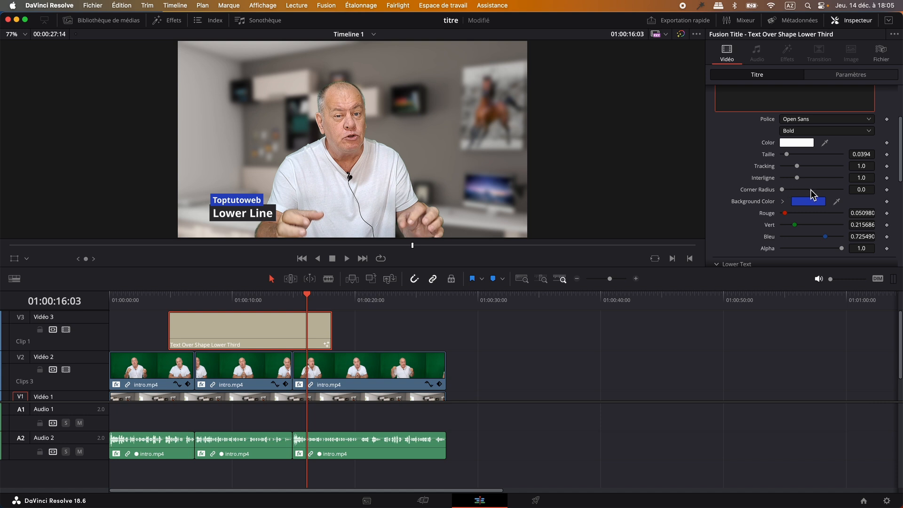
Enlarge the upper text to a size of 0.0669 and replace the lower text with "Tutos gratuits"
{"action": "left_click_drag", "start_coordinate": [791, 154], "coordinate": [792, 156]}
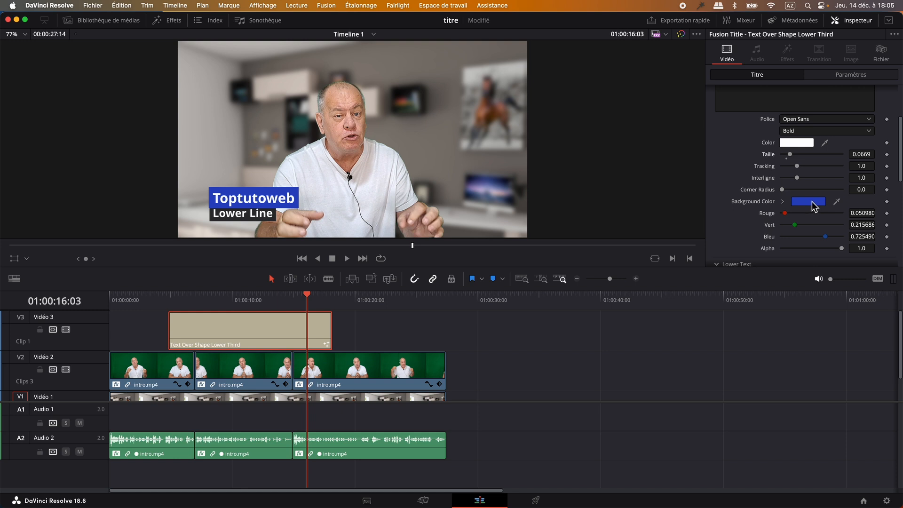
{"action": "scroll", "coordinate": [812, 201], "scroll_direction": "down", "scroll_amount": 5}
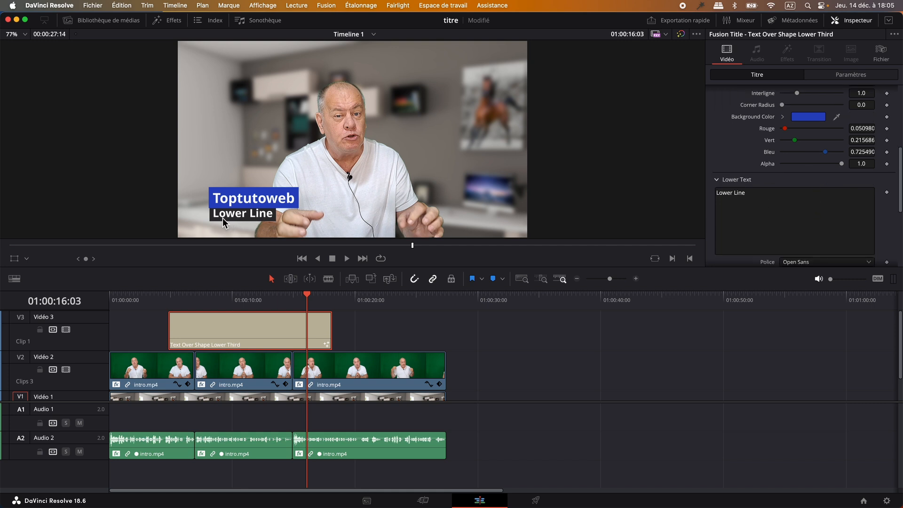
{"action": "left_click", "coordinate": [754, 193]}
{"action": "left_click_drag", "start_coordinate": [754, 193], "coordinate": [704, 195]}
{"action": "type", "text": "Tutos gratuits"}
Change the lower text's background color to orange (red 1.0, green 0.564705, blue 0.0) and store that orange as a custom swatch
{"action": "scroll", "coordinate": [802, 216], "scroll_direction": "down", "scroll_amount": 5}
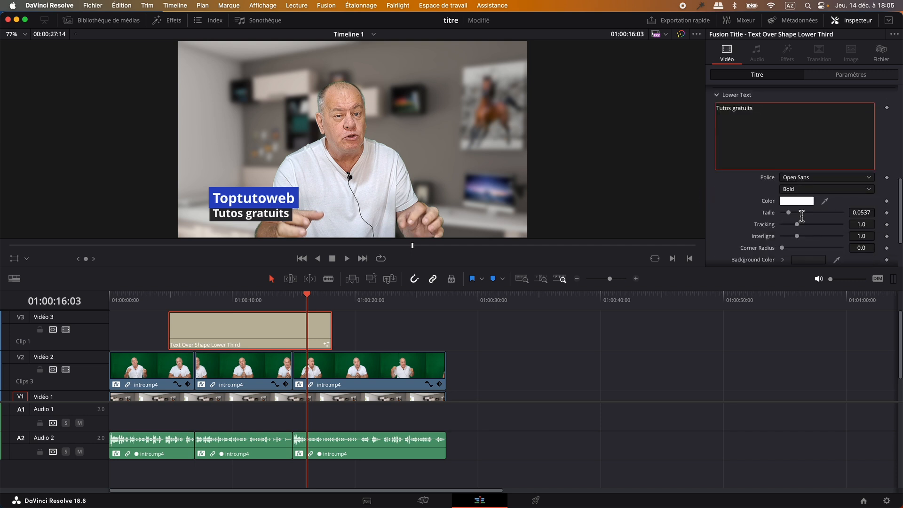
{"action": "scroll", "coordinate": [801, 217], "scroll_direction": "down", "scroll_amount": 2}
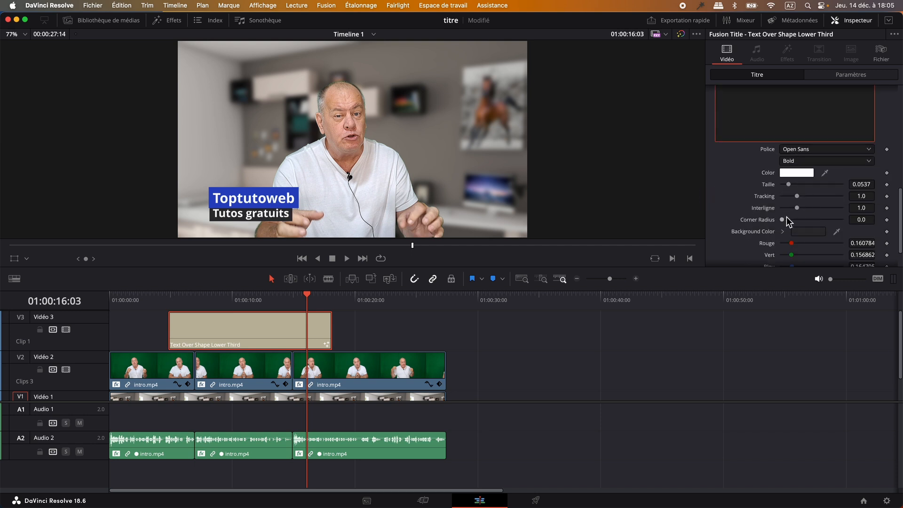
{"action": "scroll", "coordinate": [787, 216], "scroll_direction": "down", "scroll_amount": 3}
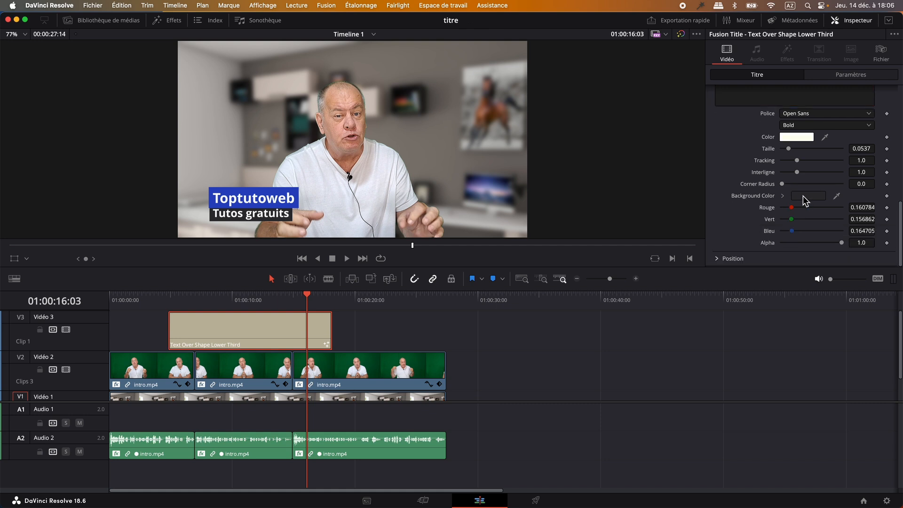
{"action": "left_click", "coordinate": [803, 196]}
{"action": "left_click_drag", "start_coordinate": [80, 414], "coordinate": [2, 419]}
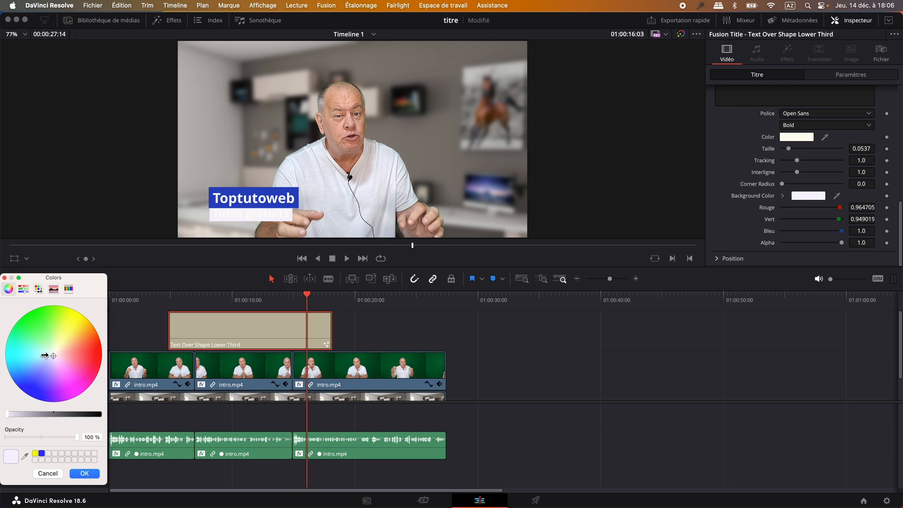
{"action": "left_click", "coordinate": [79, 328]}
{"action": "left_click_drag", "start_coordinate": [163, 144], "coordinate": [196, 144]}
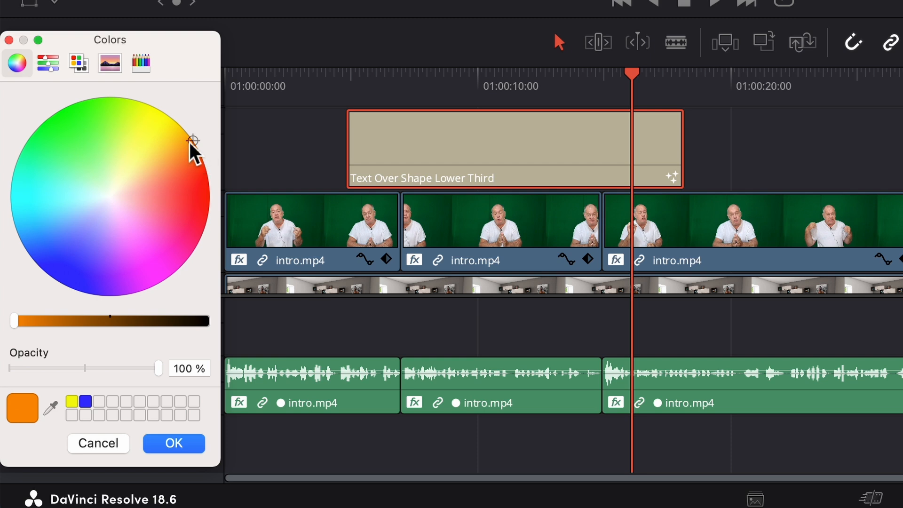
{"action": "left_click_drag", "start_coordinate": [17, 423], "coordinate": [105, 398]}
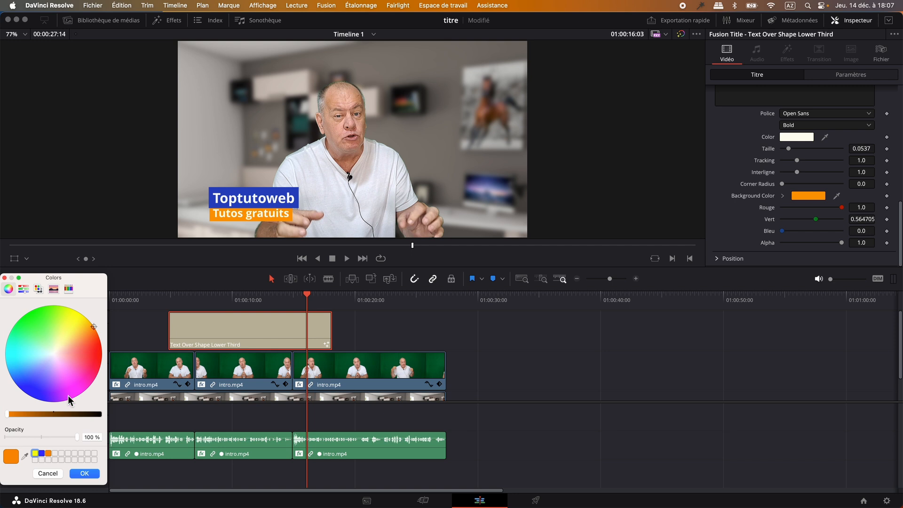
Try the saved blue and yellow swatches on the lower text's background, then apply the saved orange
{"action": "left_click", "coordinate": [41, 453]}
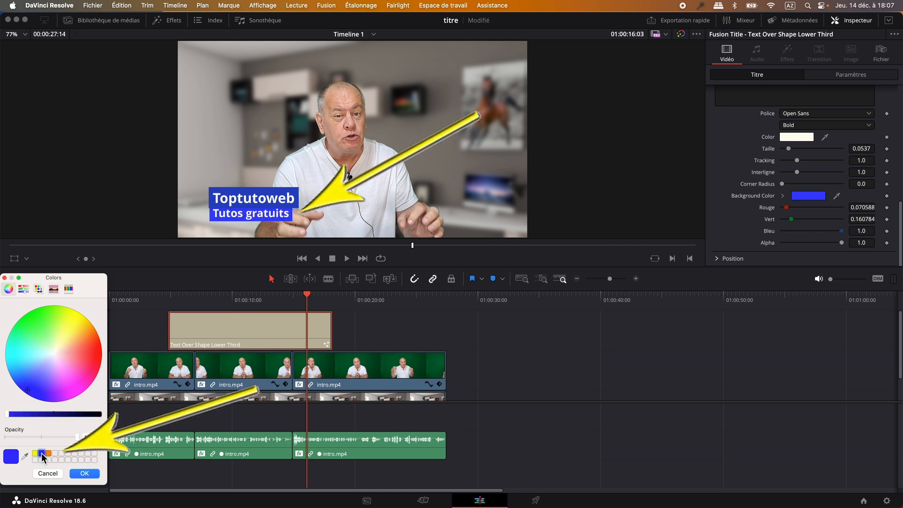
{"action": "left_click", "coordinate": [35, 453]}
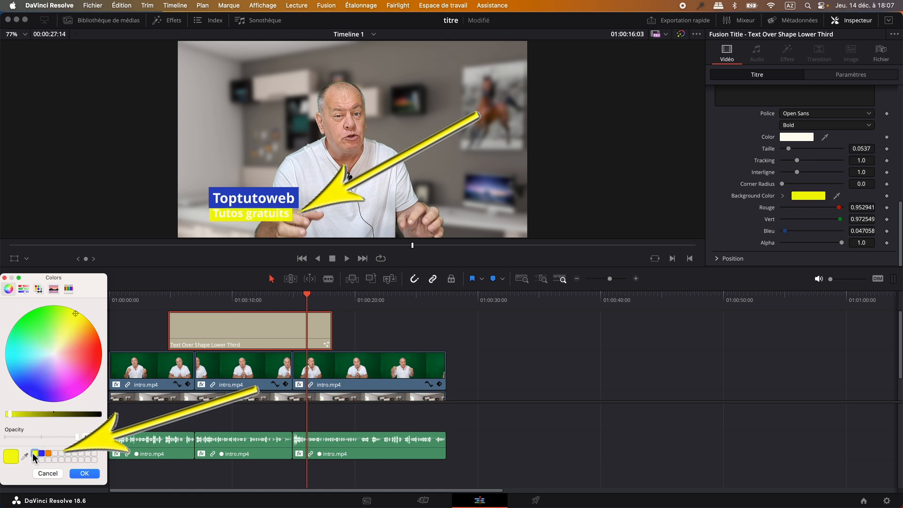
{"action": "left_click", "coordinate": [49, 454]}
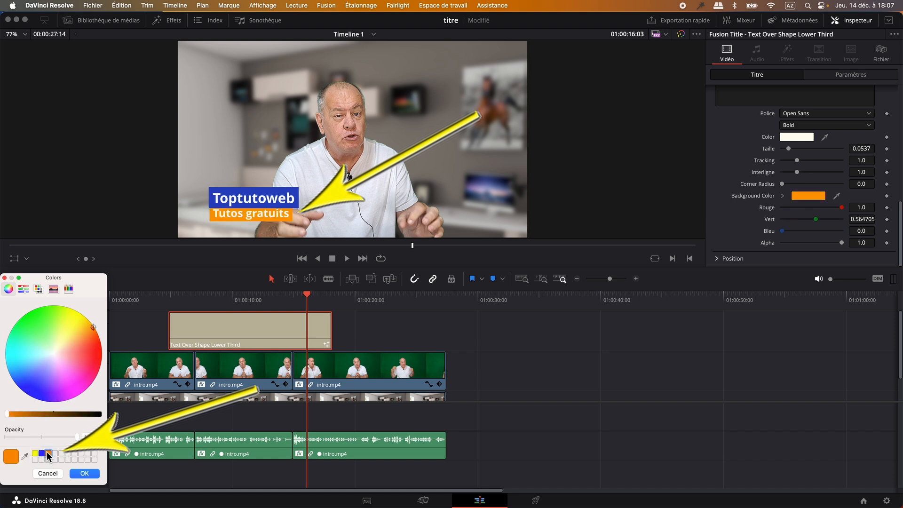
{"action": "left_click", "coordinate": [85, 473]}
Move the lower-third text within the title to position X 0.804 and Y 0.164777
{"action": "left_click", "coordinate": [716, 259]}
{"action": "scroll", "coordinate": [756, 244], "scroll_direction": "down", "scroll_amount": 2}
{"action": "left_click_drag", "start_coordinate": [800, 233], "coordinate": [859, 234]}
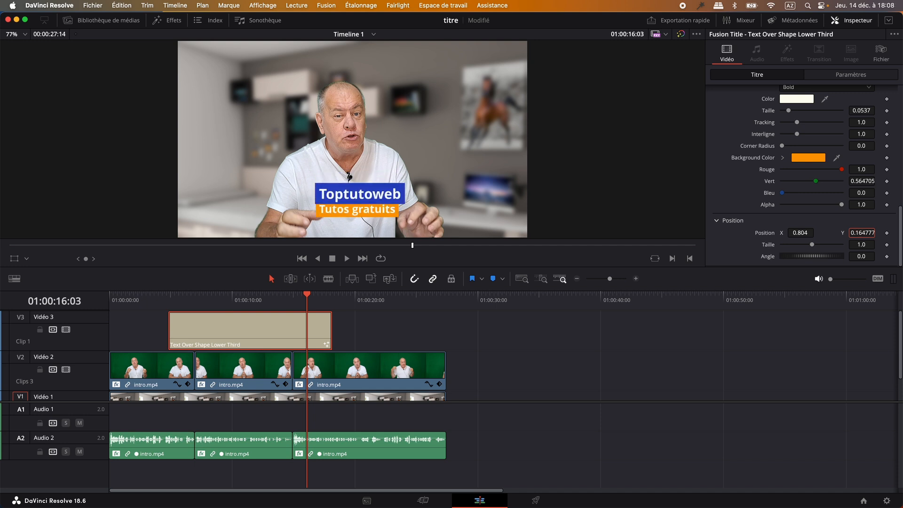
Reposition the whole title clip to the upper-left of the frame with a transform position of X -687 and Y 719
{"action": "left_click", "coordinate": [852, 75]}
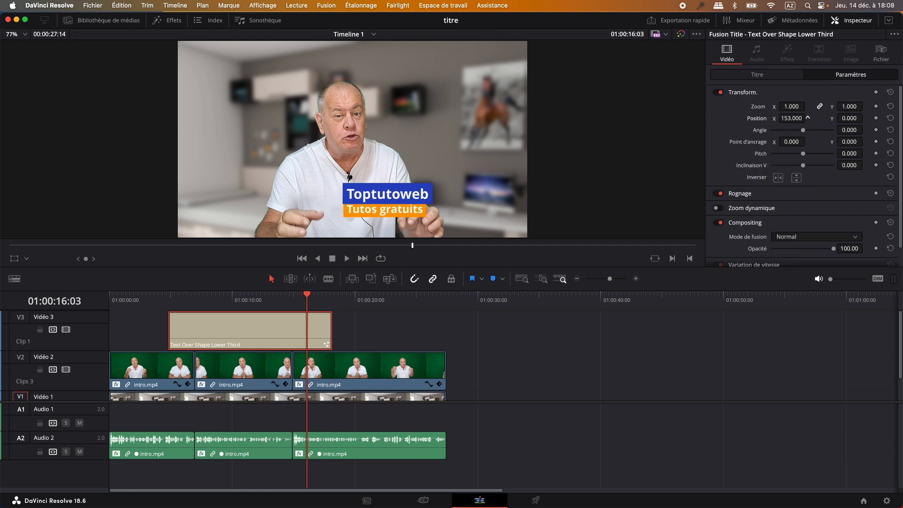
{"action": "mouse_move", "coordinate": [792, 118]}
{"action": "left_mouse_down"}
{"action": "mouse_move", "coordinate": [710, 118]}
{"action": "mouse_move", "coordinate": [795, 119]}
{"action": "left_mouse_up"}
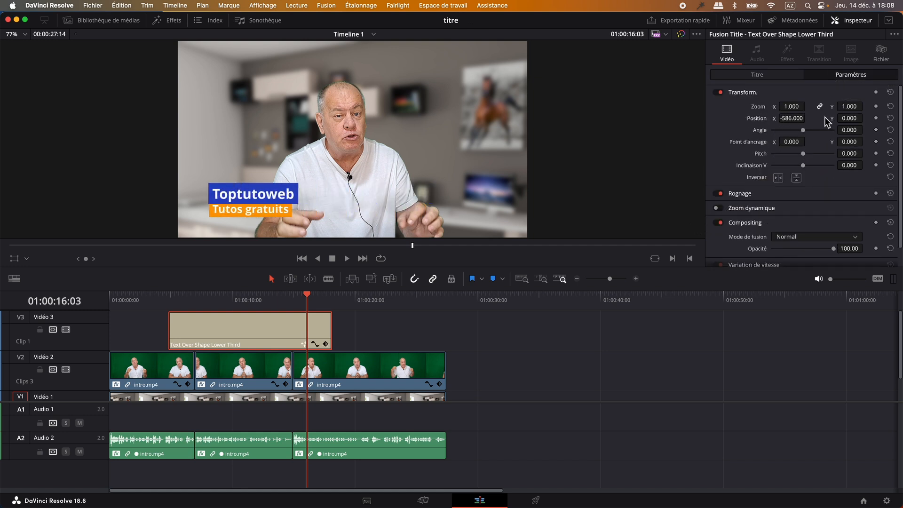
{"action": "left_click_drag", "start_coordinate": [849, 119], "coordinate": [865, 120]}
{"action": "left_click_drag", "start_coordinate": [796, 119], "coordinate": [777, 118]}
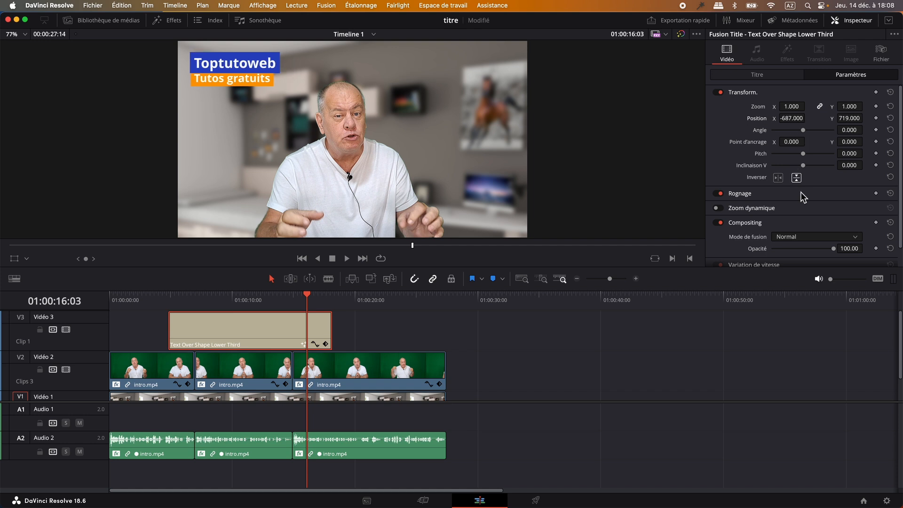